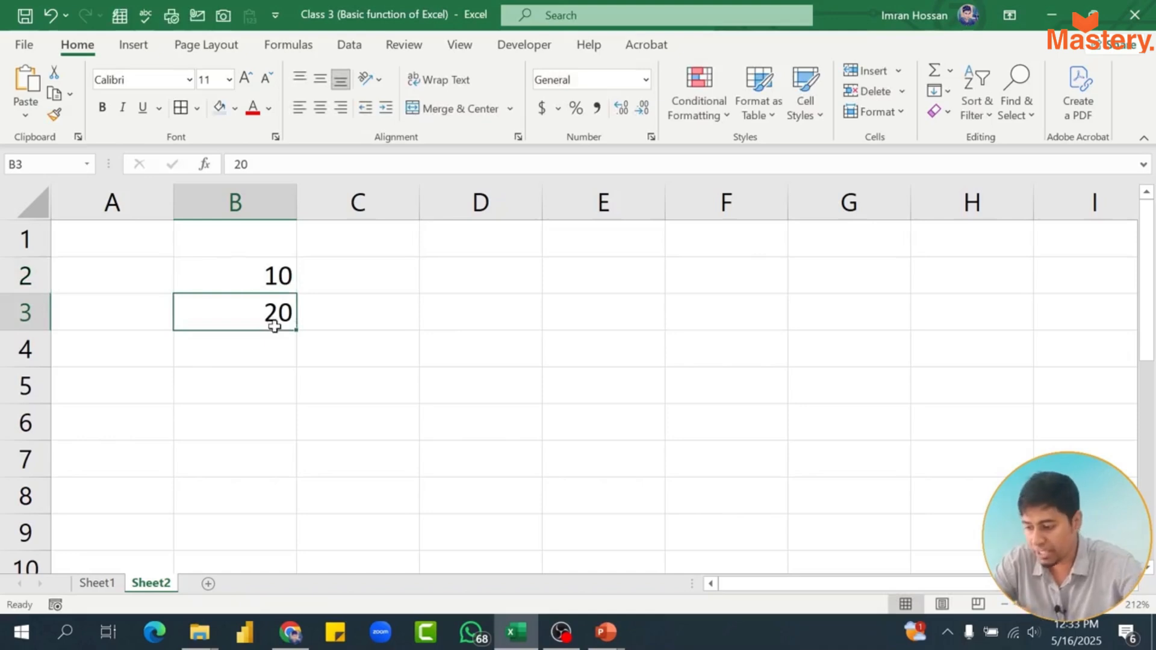
pyautogui.click(284, 352)
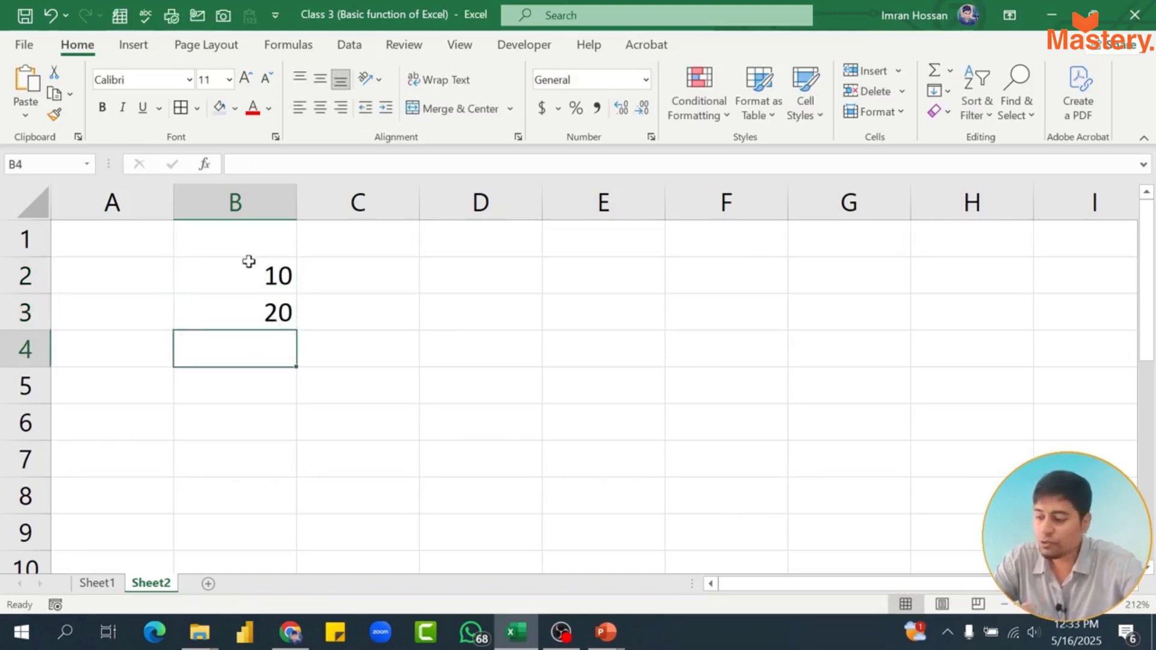
pyautogui.moveTo(249, 261); pyautogui.dragTo(260, 369)
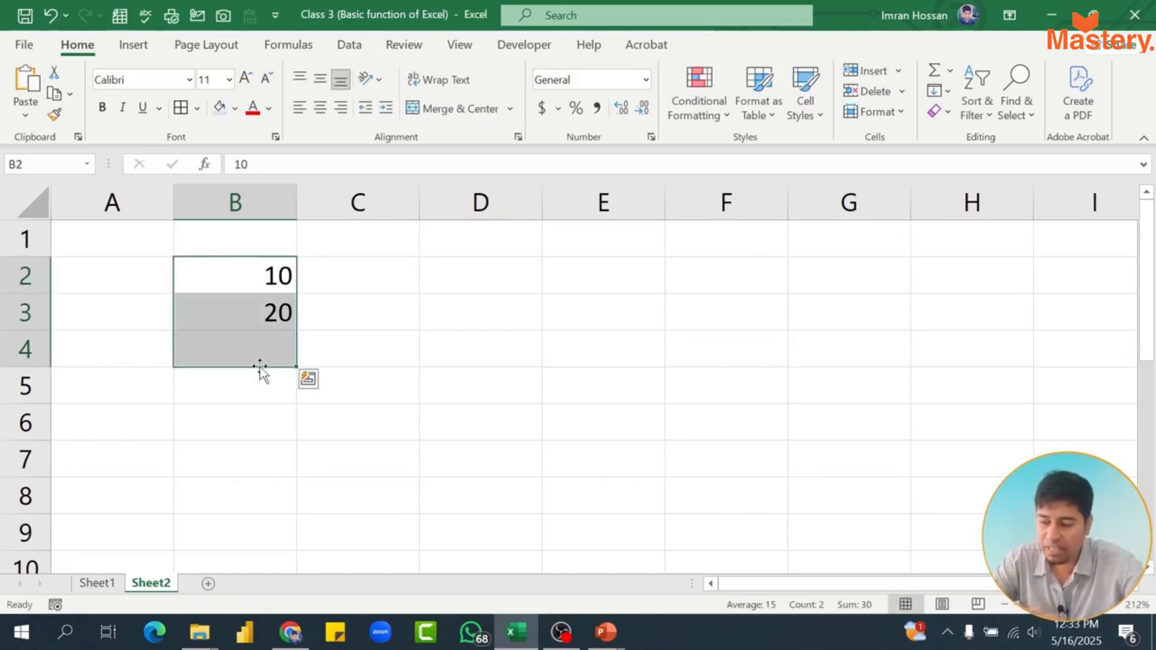
pyautogui.click(353, 299)
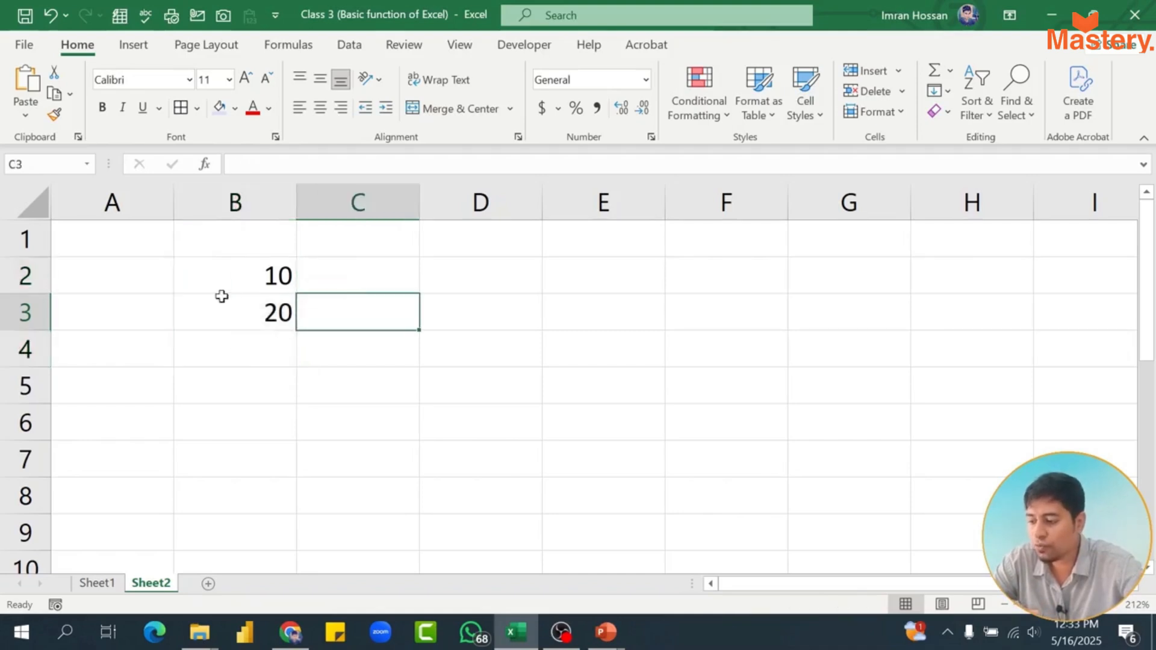
pyautogui.click(269, 347)
pyautogui.click(392, 334)
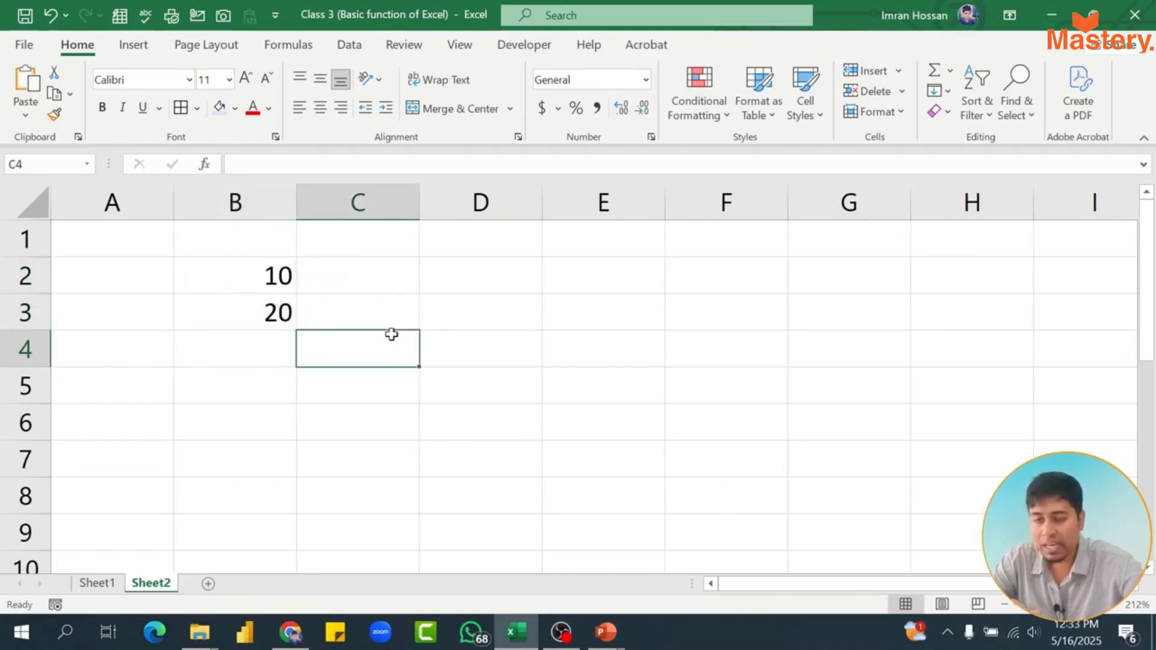
# Fill cell B4, below the two numbers, with yellow.
pyautogui.click(226, 348)
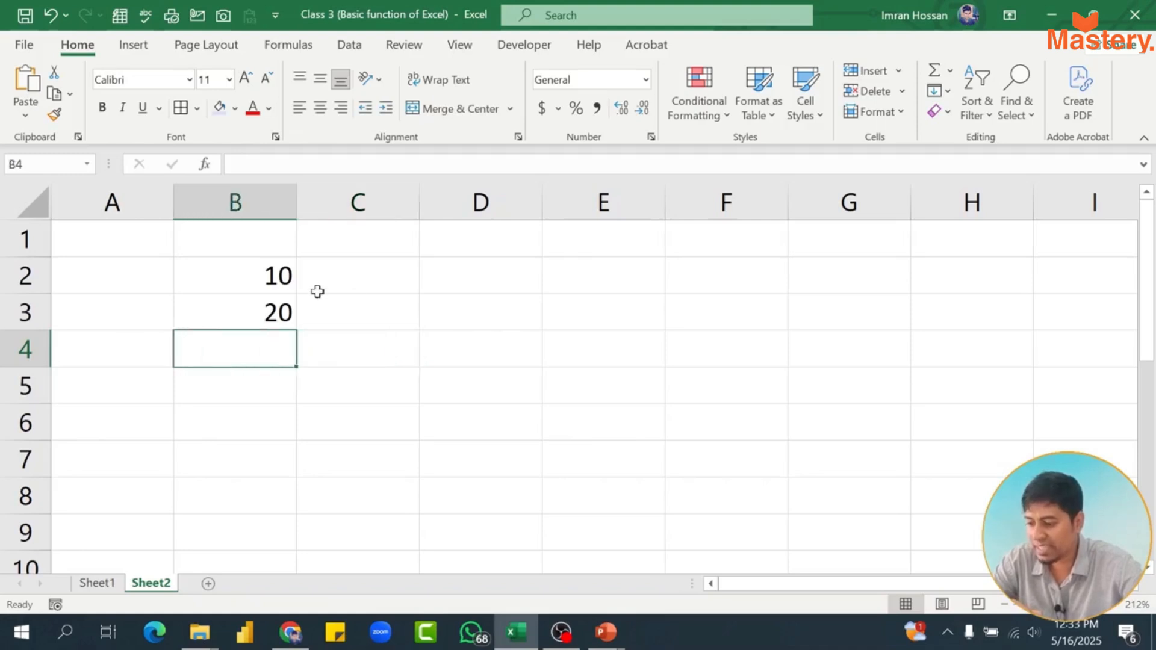
pyautogui.click(236, 109)
pyautogui.click(269, 276)
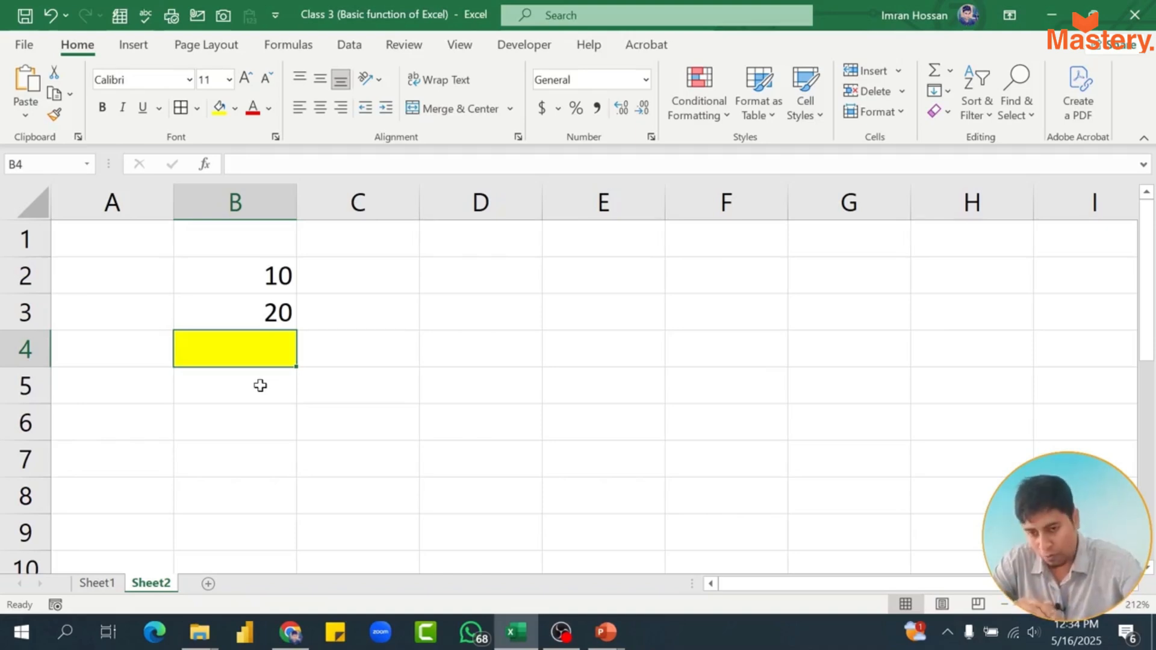
pyautogui.write('=')
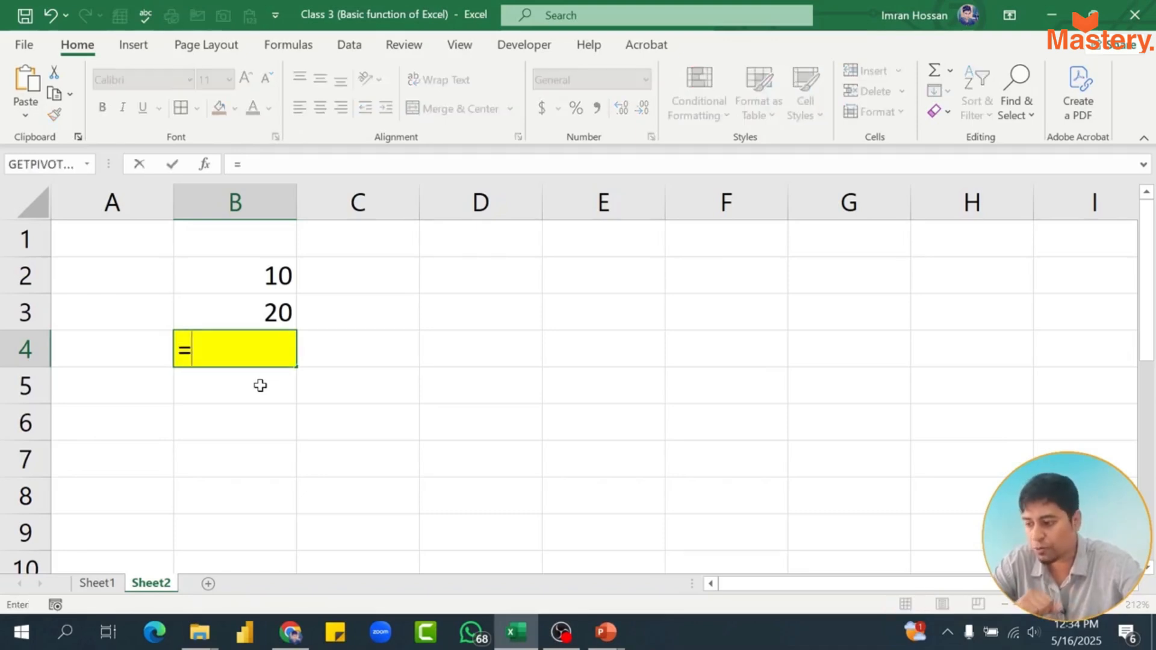
pyautogui.press('Escape')
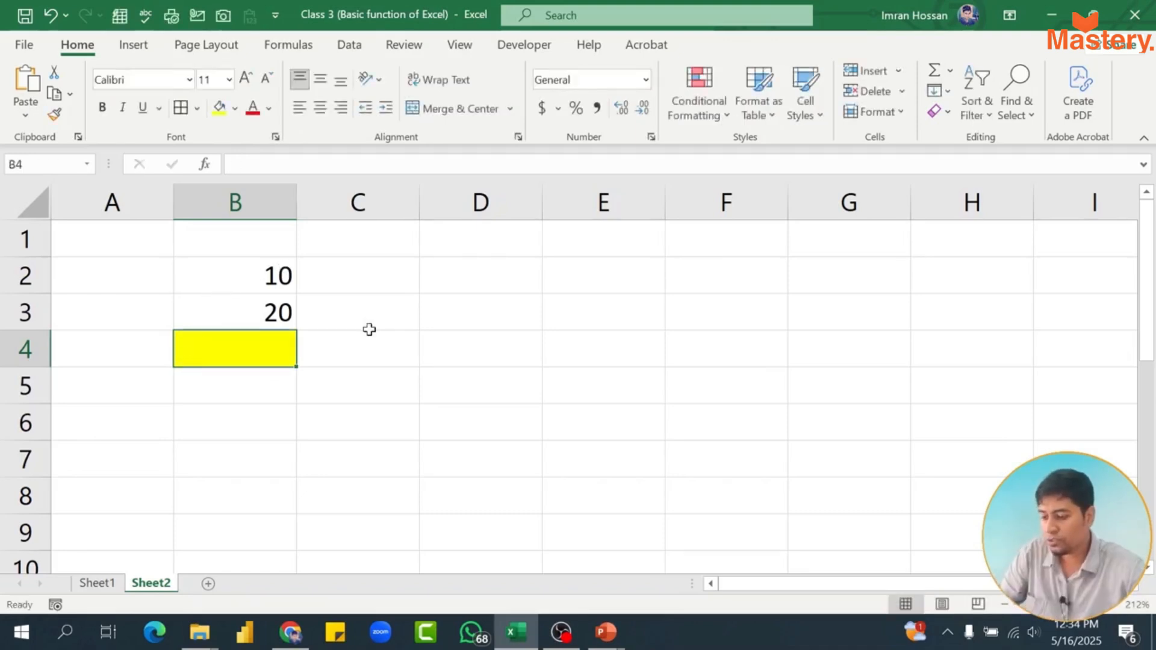
pyautogui.write('=')
pyautogui.click(245, 270)
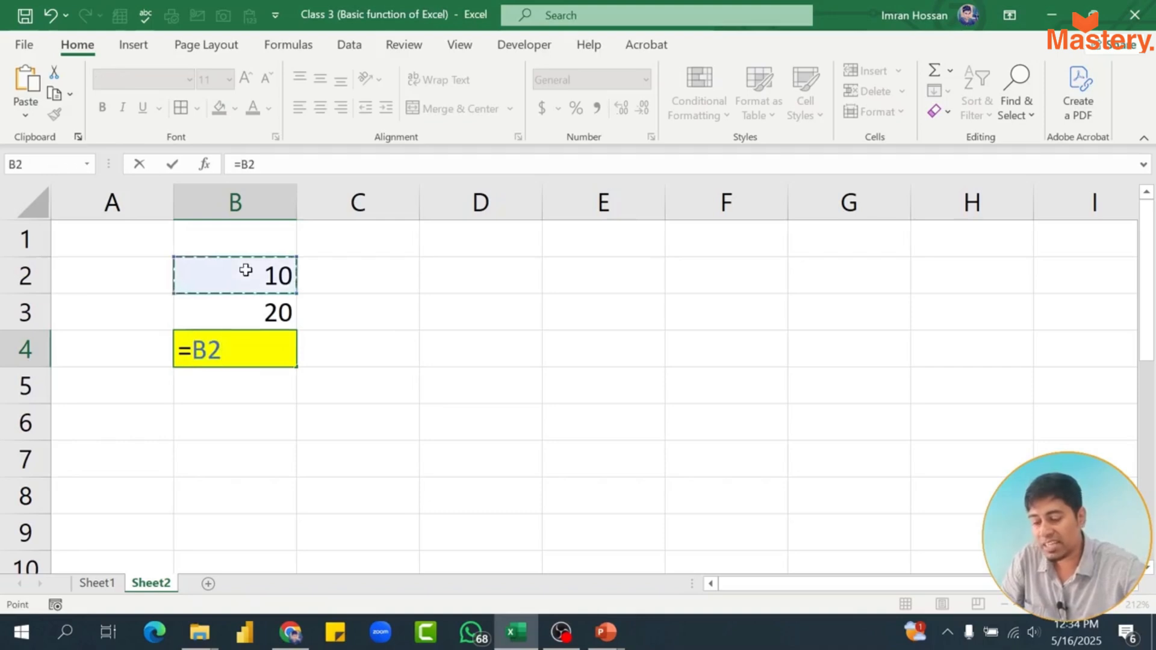
pyautogui.press('Escape')
# Enter the formula =B2+B3 in cell B4 to add the two numbers above it.
pyautogui.write('=')
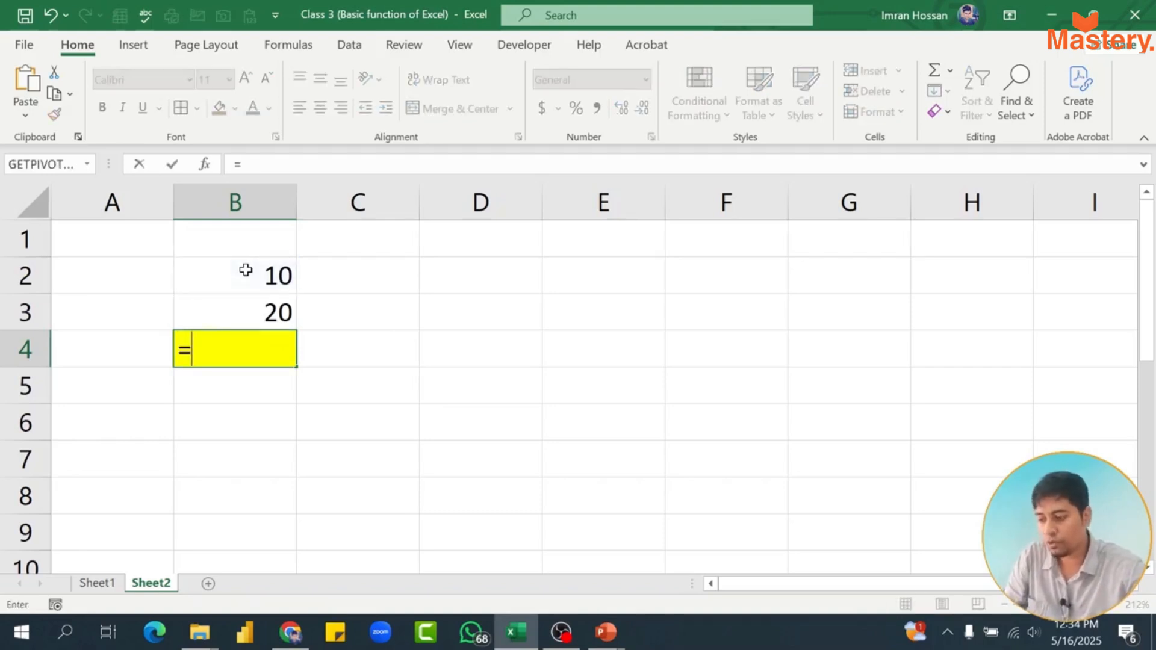
pyautogui.click(247, 285)
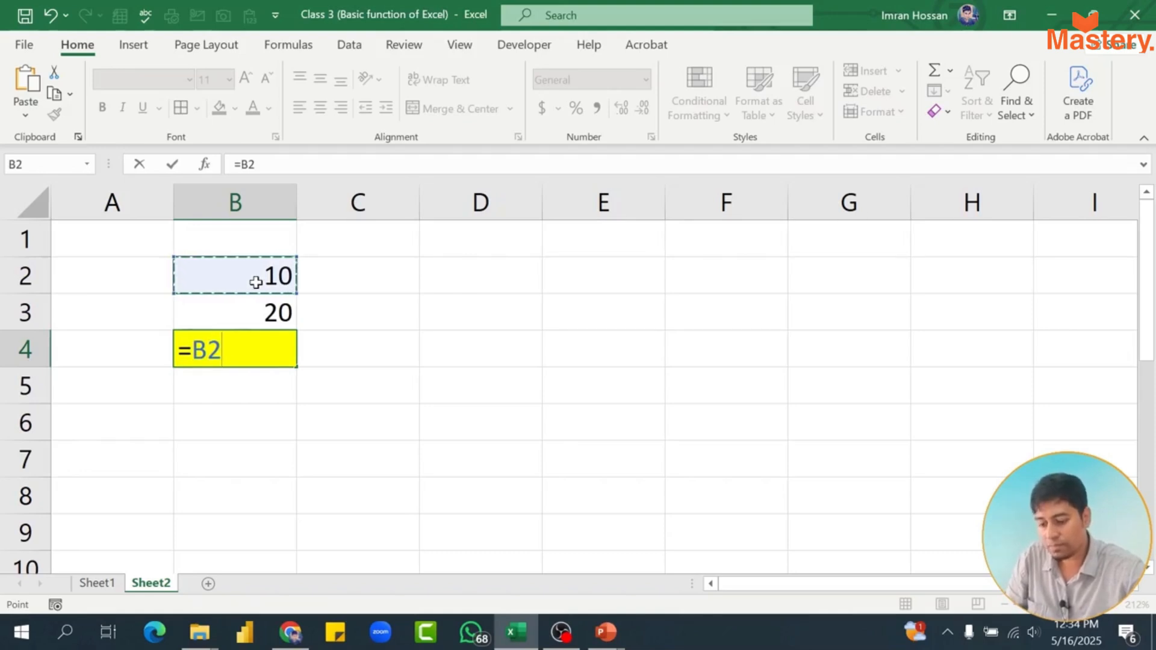
pyautogui.write('+')
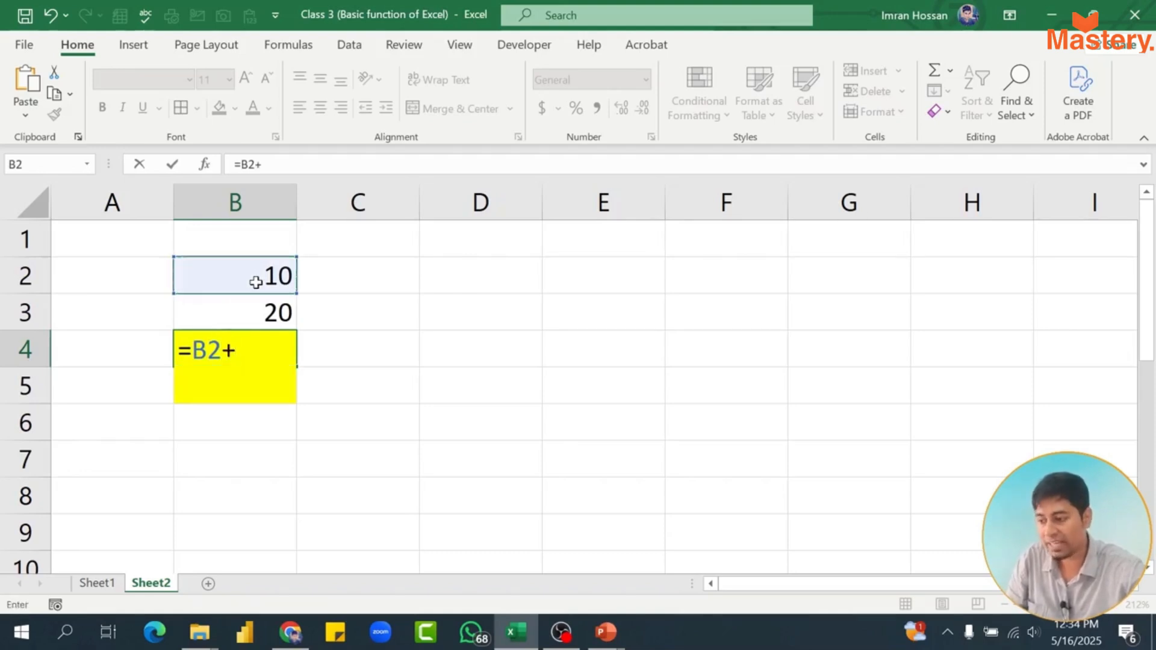
pyautogui.click(232, 317)
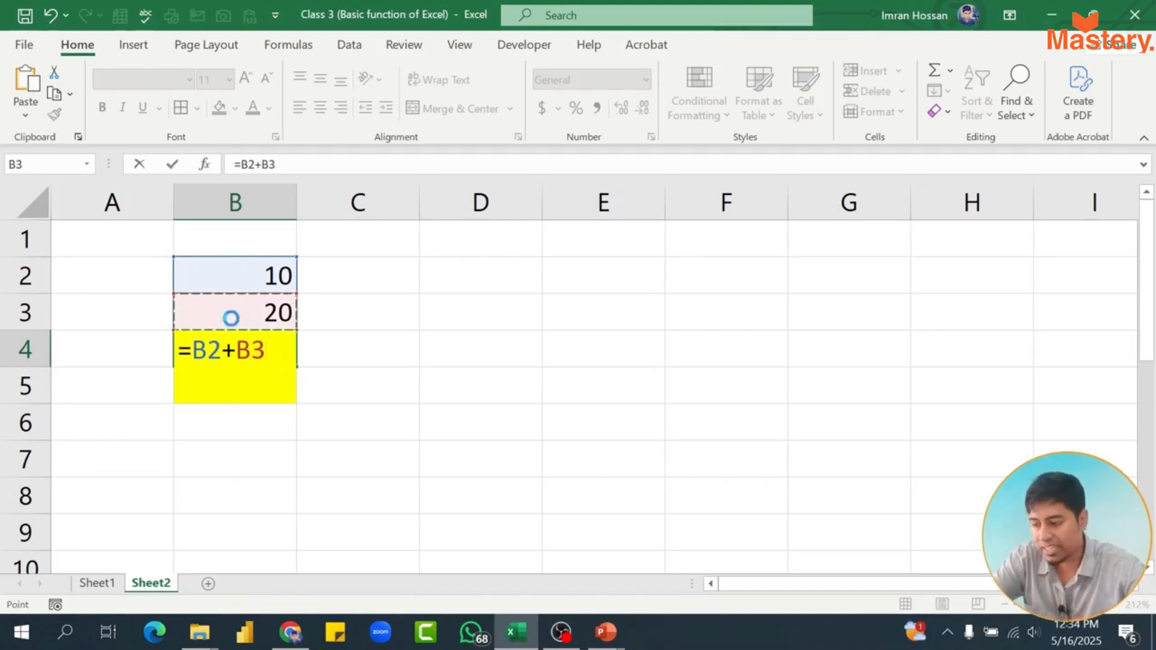
pyautogui.press('Return')
pyautogui.click(255, 354)
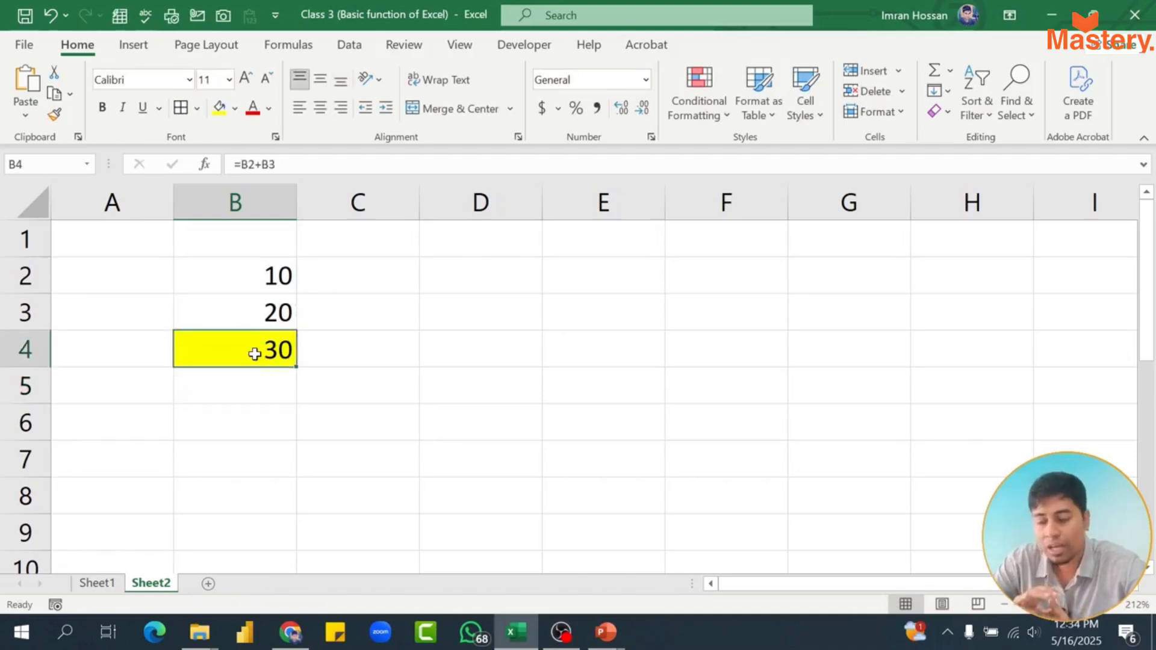
pyautogui.moveTo(290, 273); pyautogui.dragTo(283, 307)
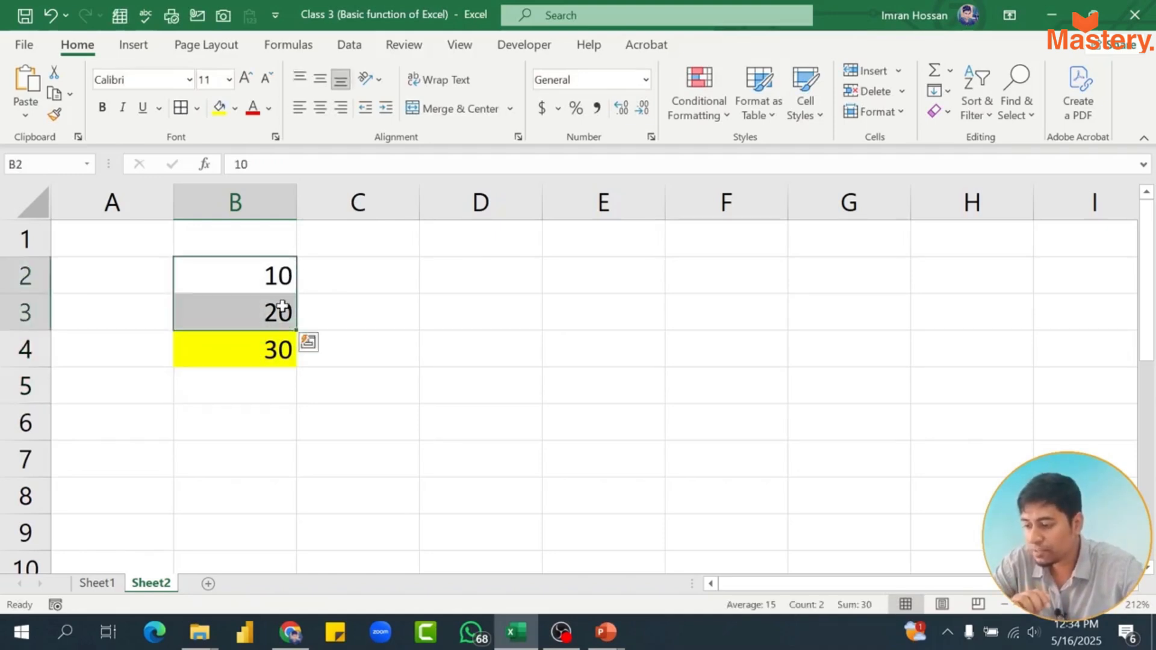
pyautogui.click(267, 351)
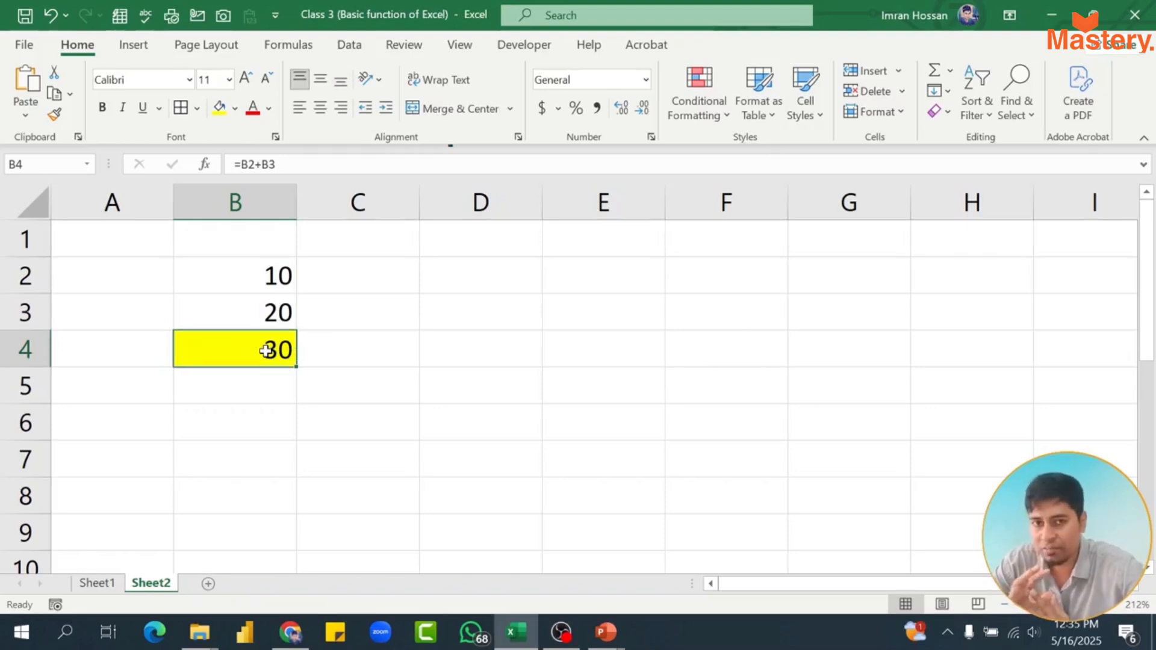
# Enter 15 in cell B5 and fill cell B6 with yellow.
pyautogui.click(282, 392)
pyautogui.write('15')
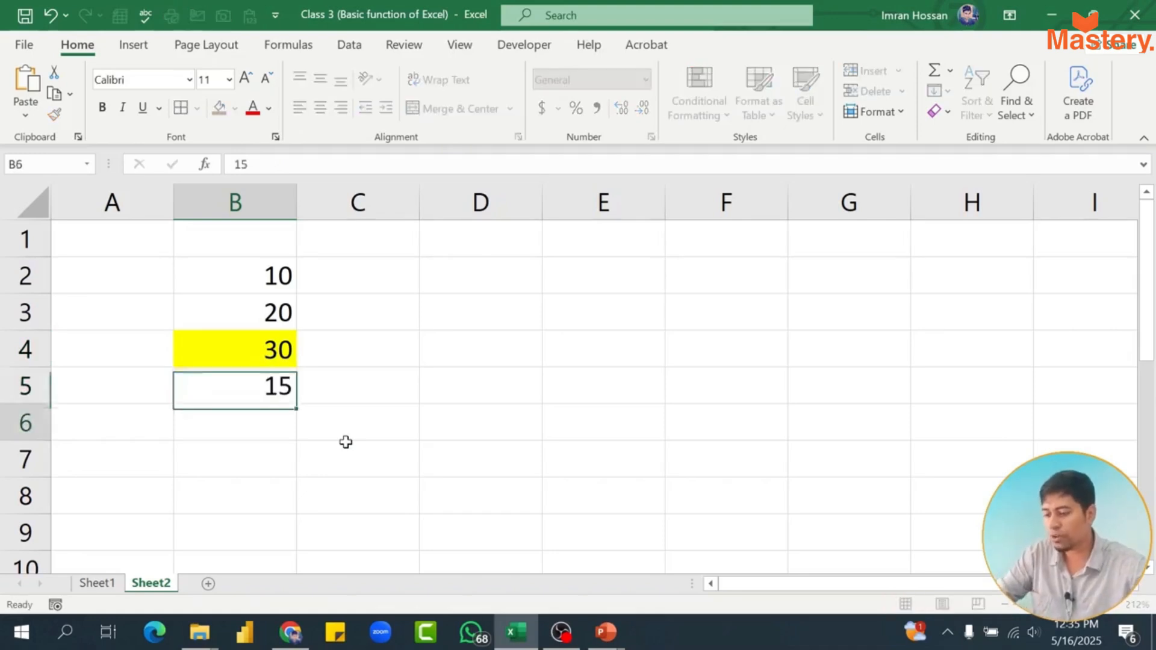
pyautogui.press('Return')
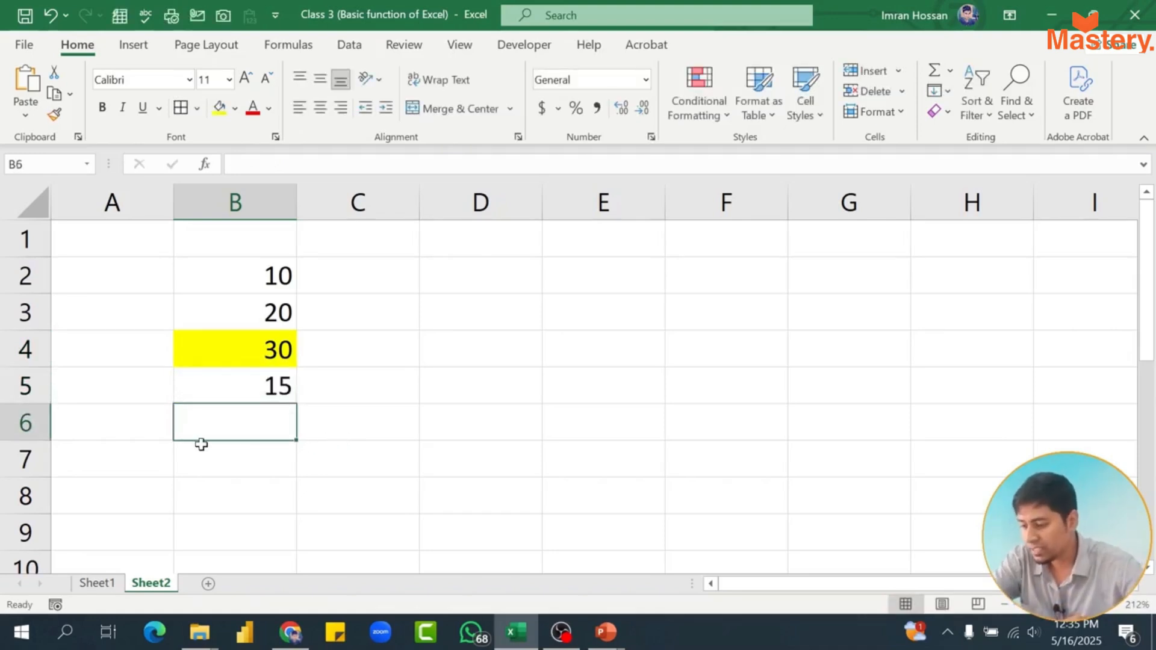
pyautogui.click(218, 112)
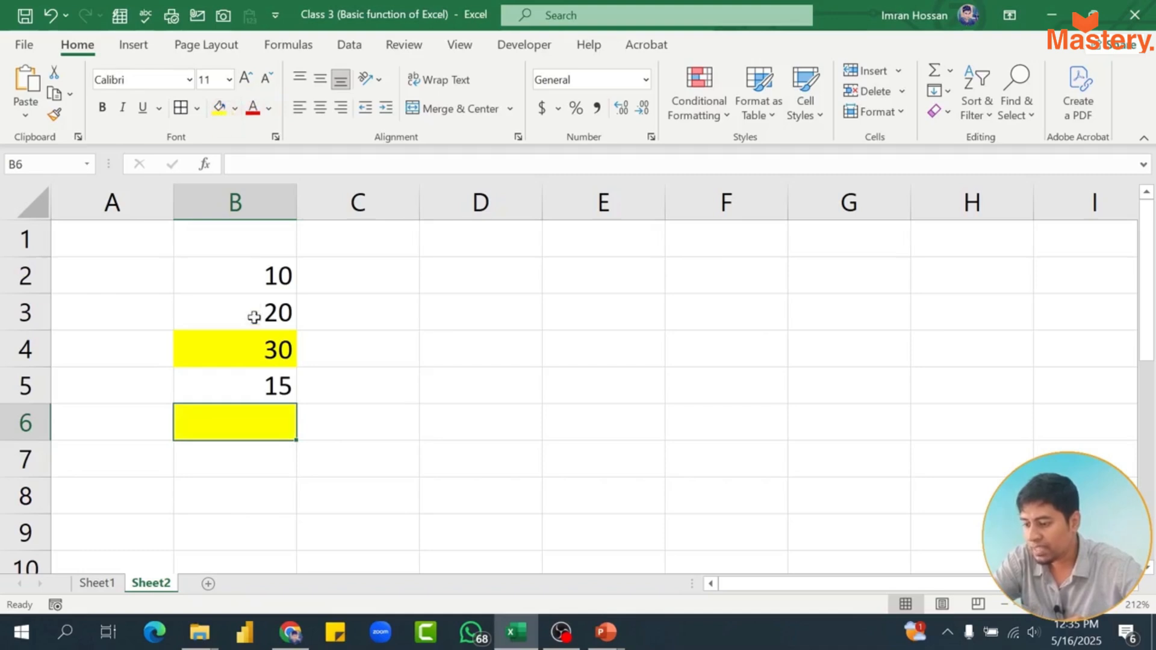
# Enter the formula =B4-B5 in cell B6 to subtract B5 from the sum in B4.
pyautogui.click(251, 345)
pyautogui.click(253, 392)
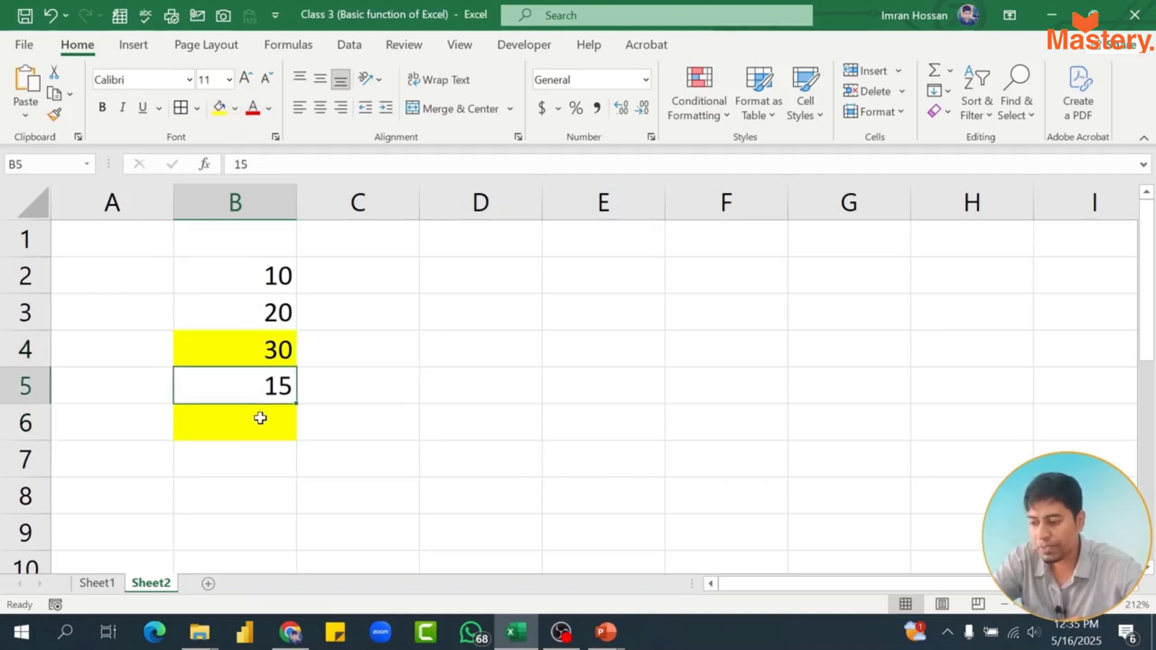
pyautogui.click(258, 417)
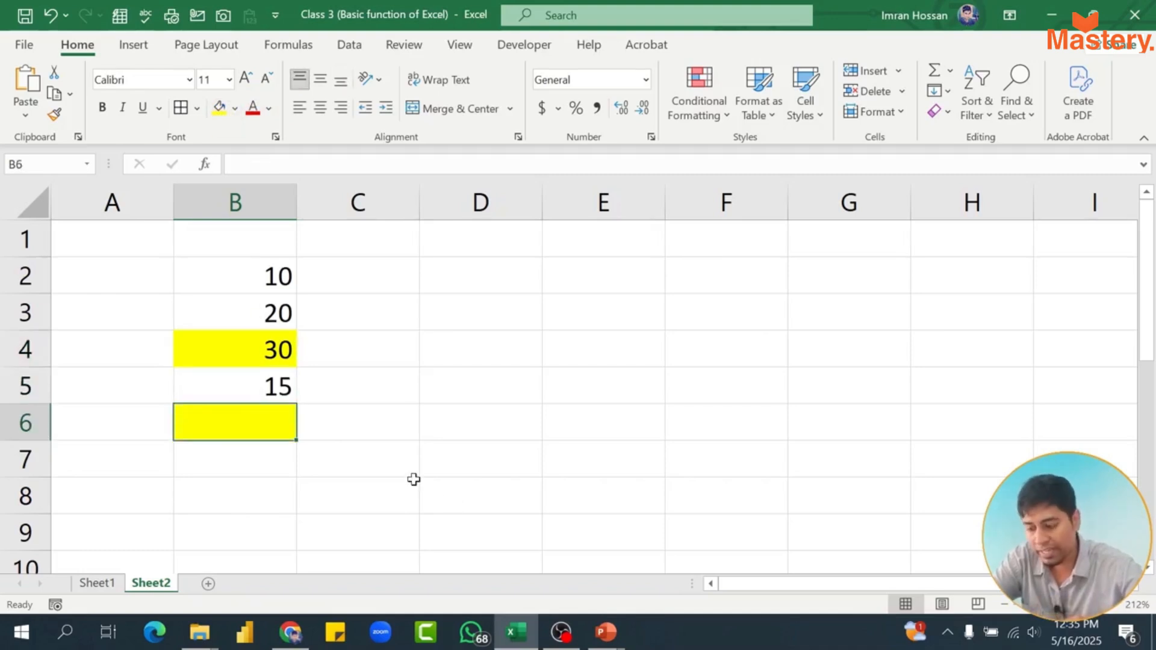
pyautogui.write('=')
pyautogui.click(265, 357)
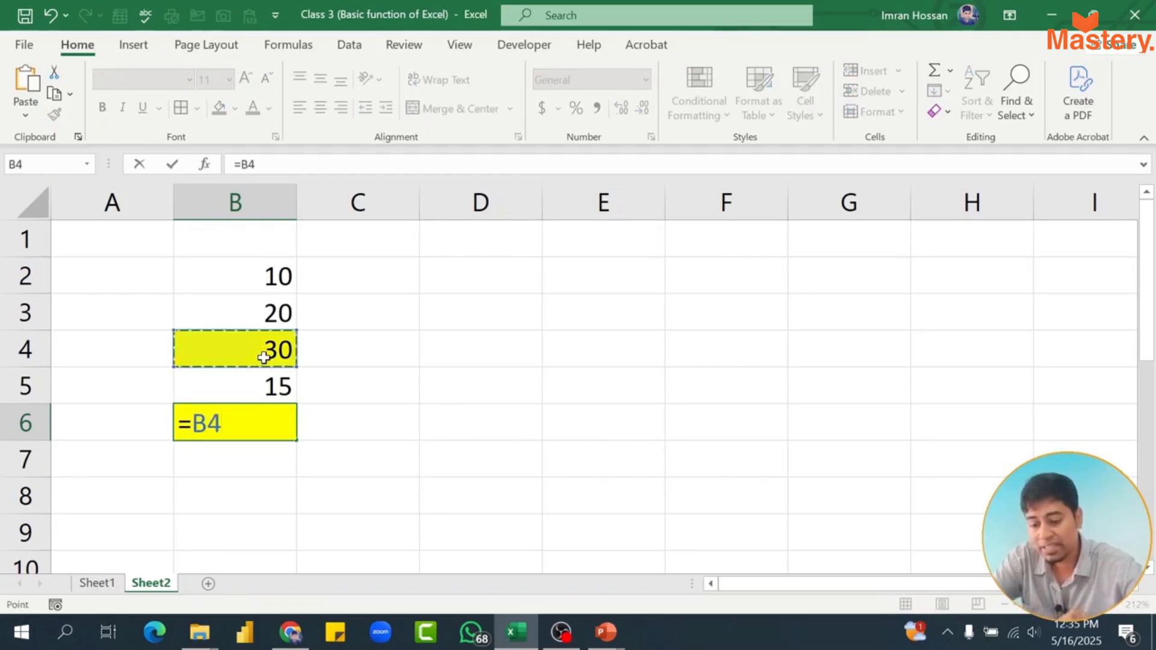
pyautogui.write('-')
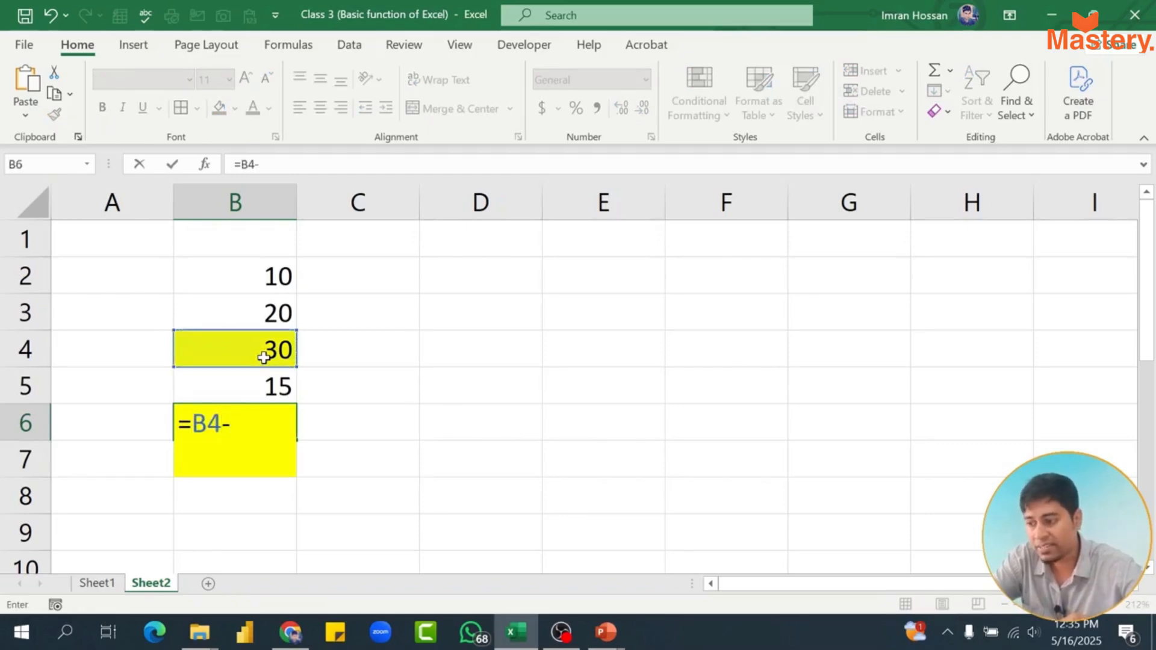
pyautogui.click(258, 391)
pyautogui.press('Return')
pyautogui.press('Up')
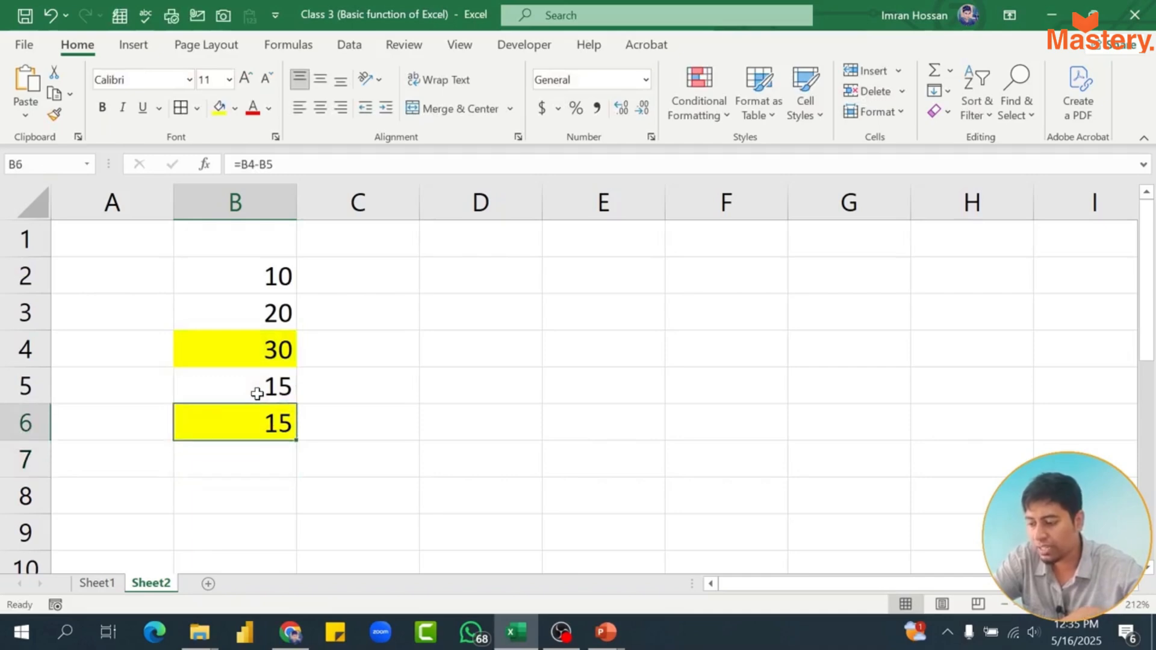
pyautogui.click(440, 377)
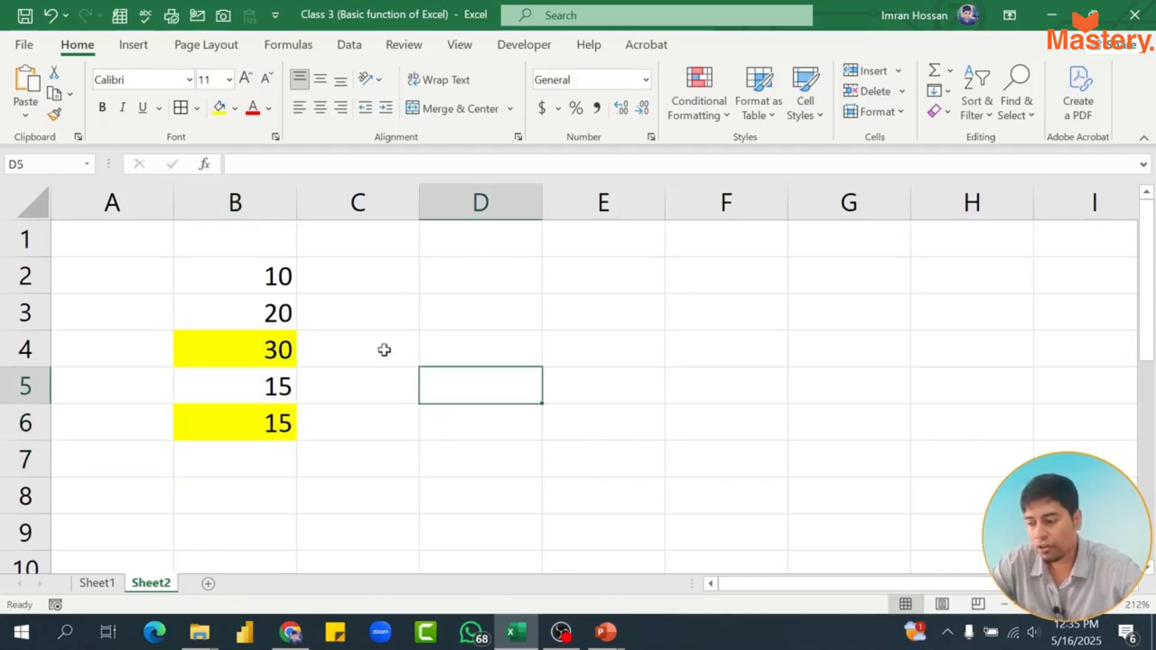
pyautogui.moveTo(259, 269); pyautogui.dragTo(257, 421)
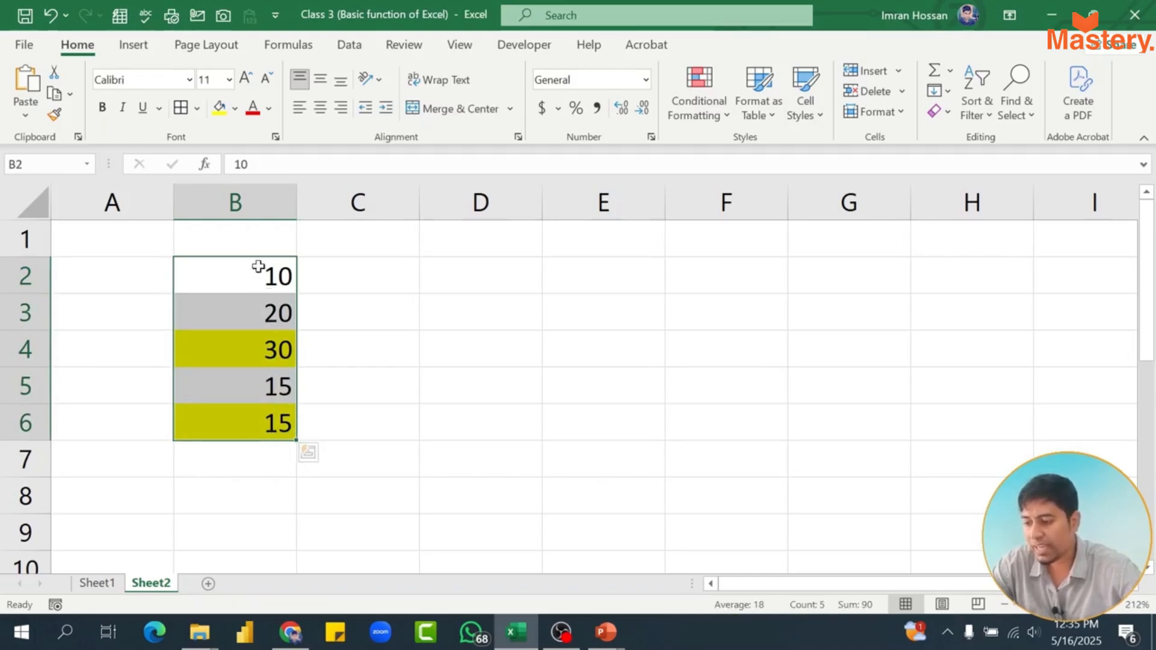
pyautogui.moveTo(258, 265); pyautogui.dragTo(274, 419)
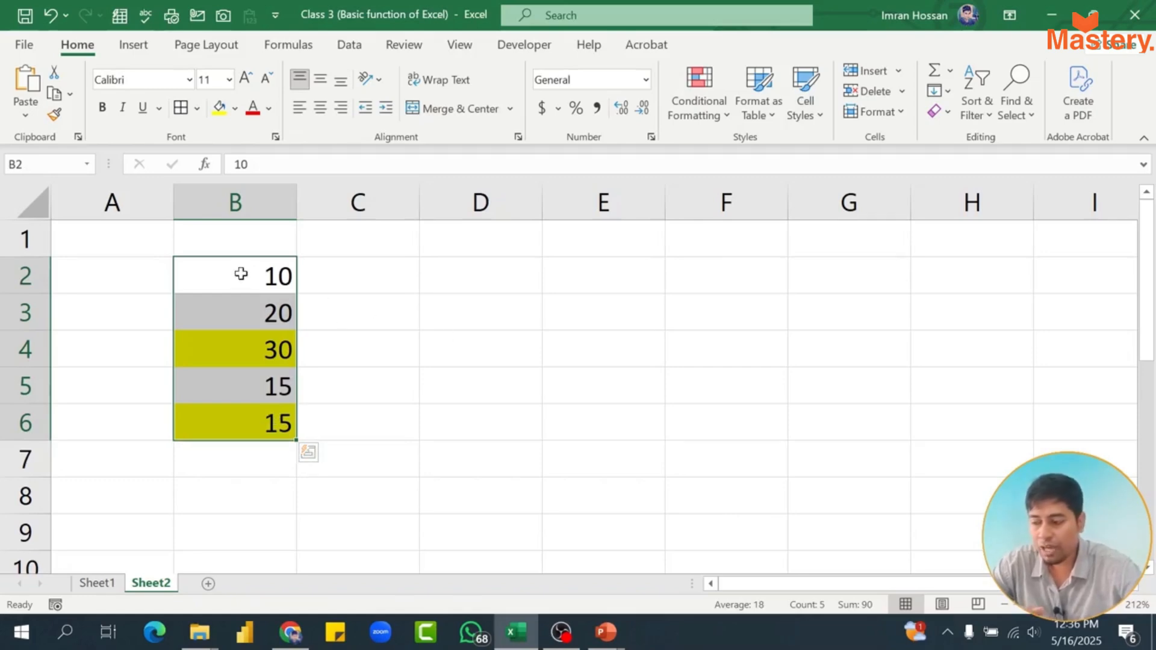
pyautogui.moveTo(241, 274); pyautogui.dragTo(253, 430)
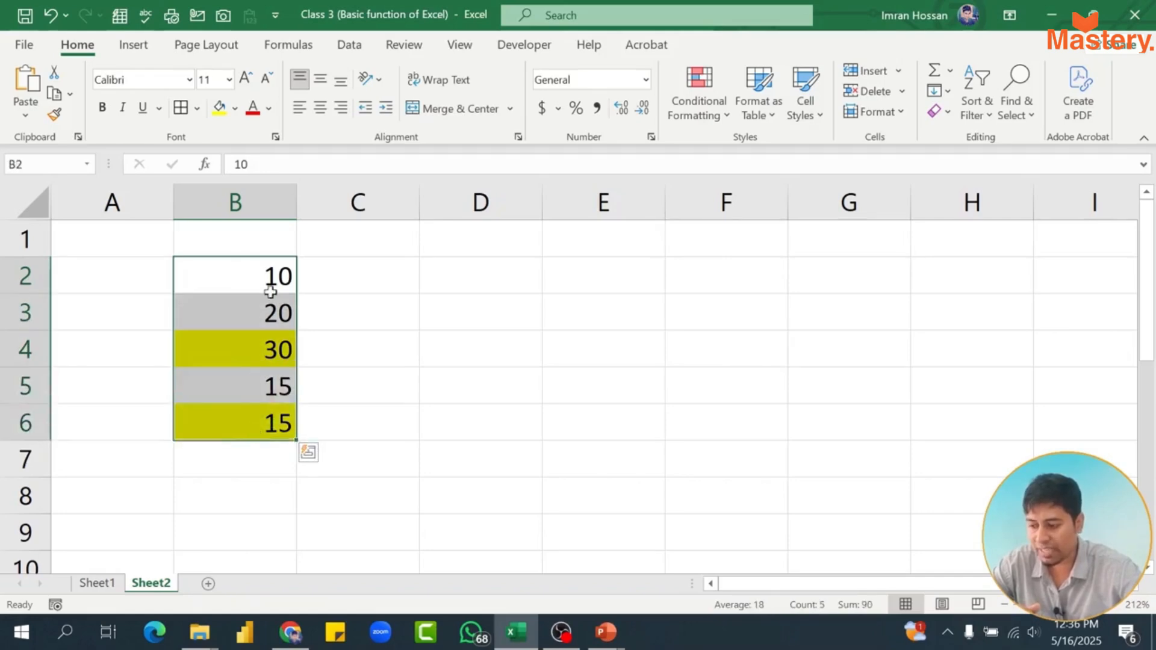
pyautogui.moveTo(245, 279); pyautogui.dragTo(271, 424)
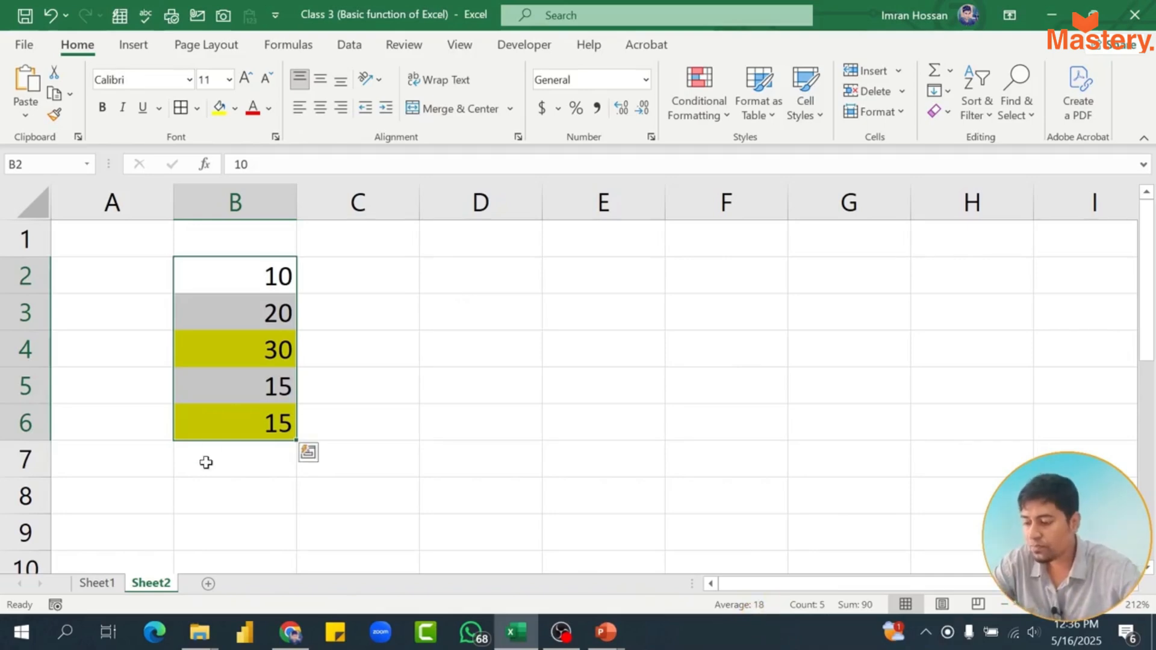
# Enter 5 in cell D2 and 4 in cell E2.
pyautogui.click(446, 275)
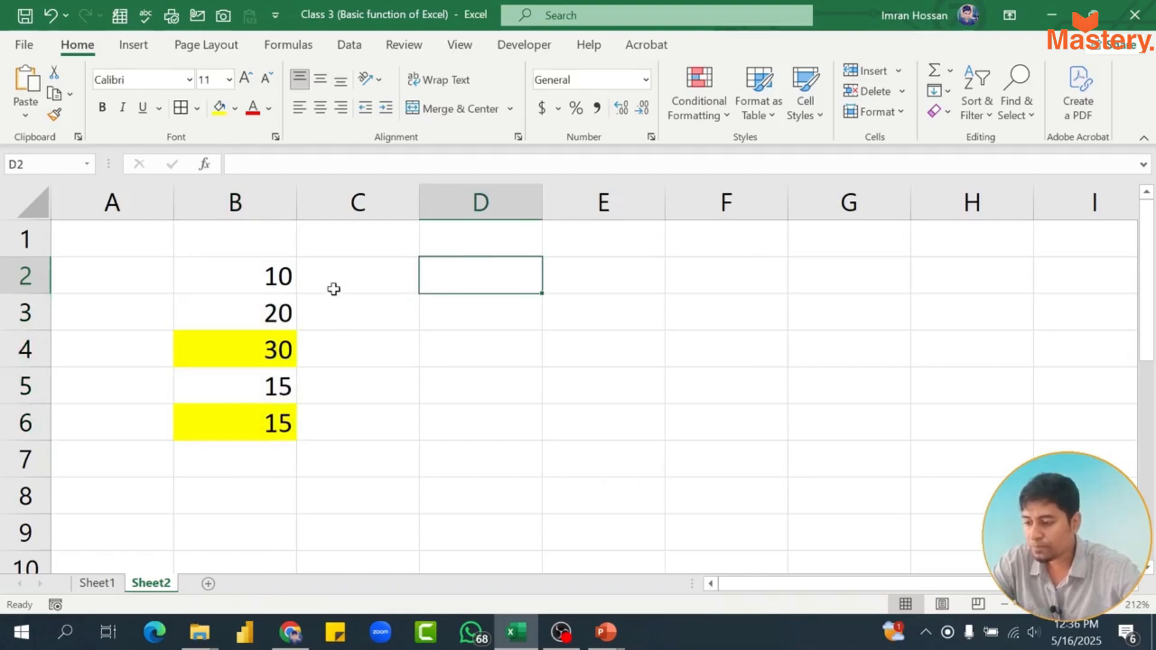
pyautogui.write('5')
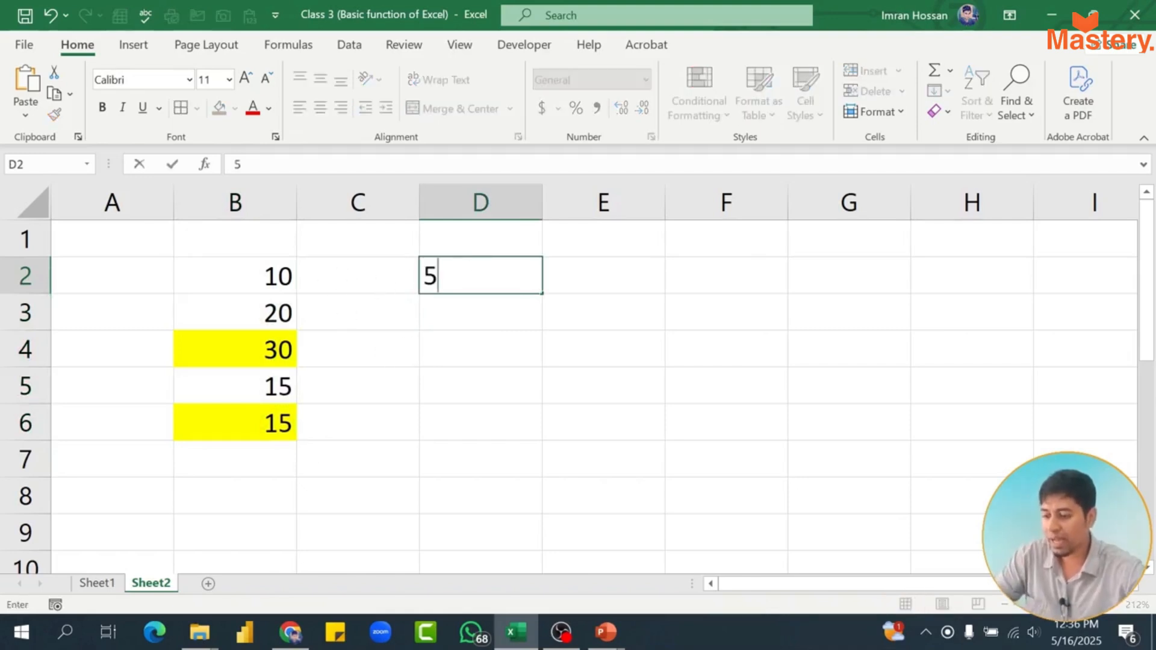
pyautogui.click(633, 266)
pyautogui.write('2')
pyautogui.press('Return')
pyautogui.write('4')
pyautogui.press('Return')
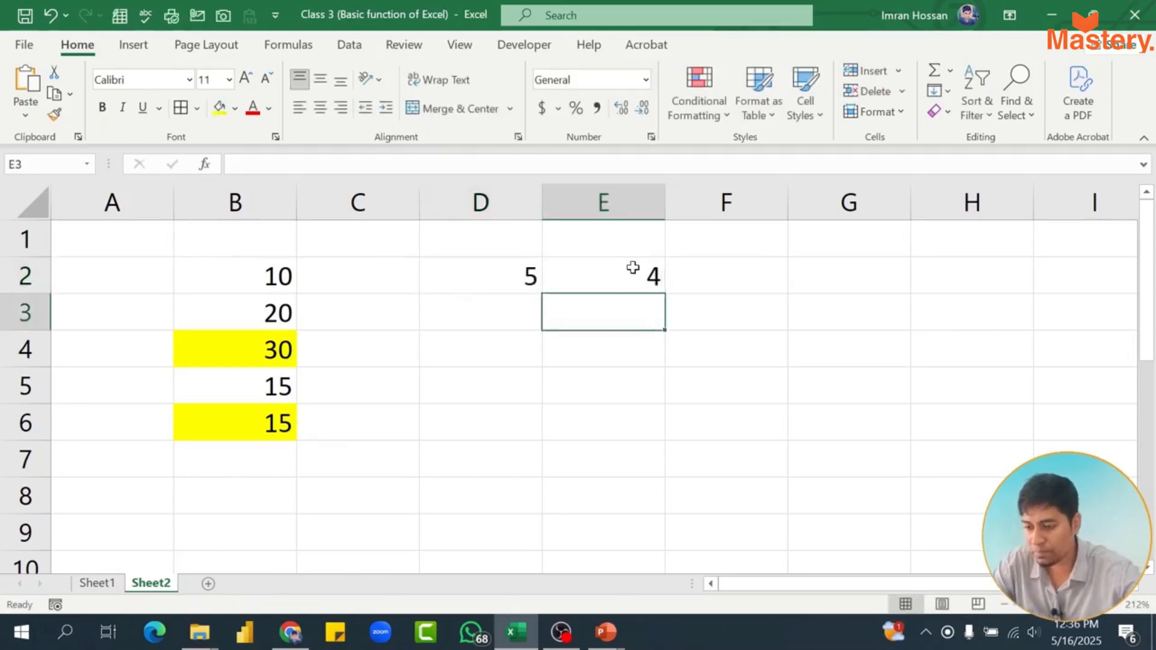
# Enter the formula =D2*E2 in cell F2 to multiply the two numbers, and fill the cell with yellow.
pyautogui.moveTo(529, 268); pyautogui.dragTo(620, 277)
pyautogui.click(712, 278)
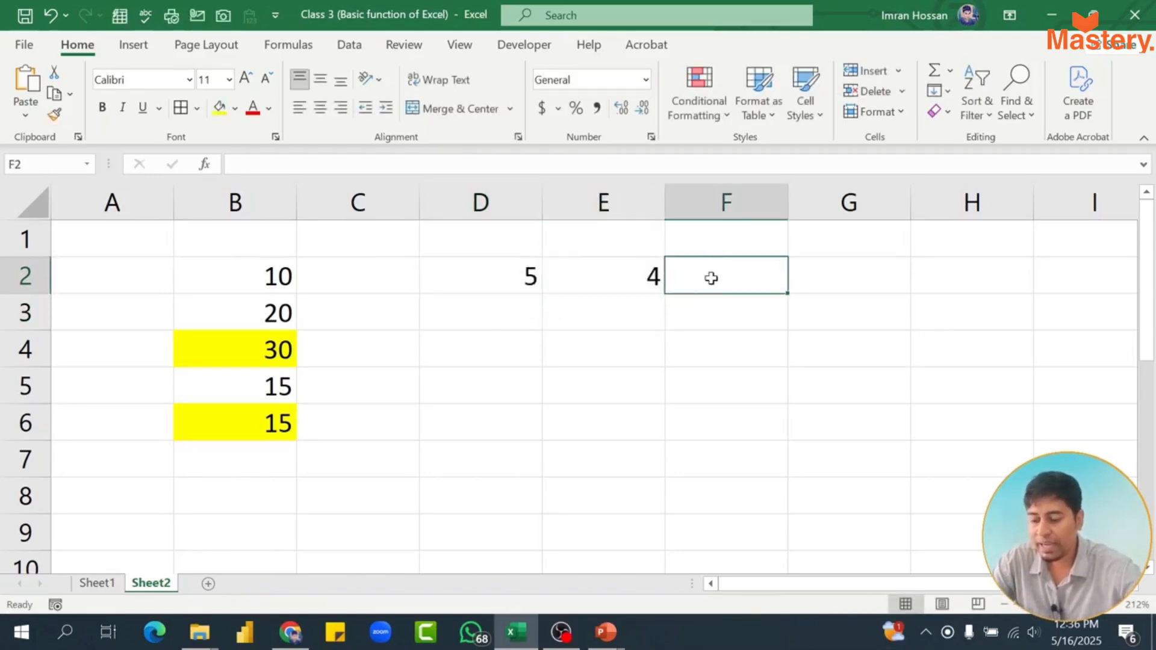
pyautogui.moveTo(516, 273); pyautogui.dragTo(644, 276)
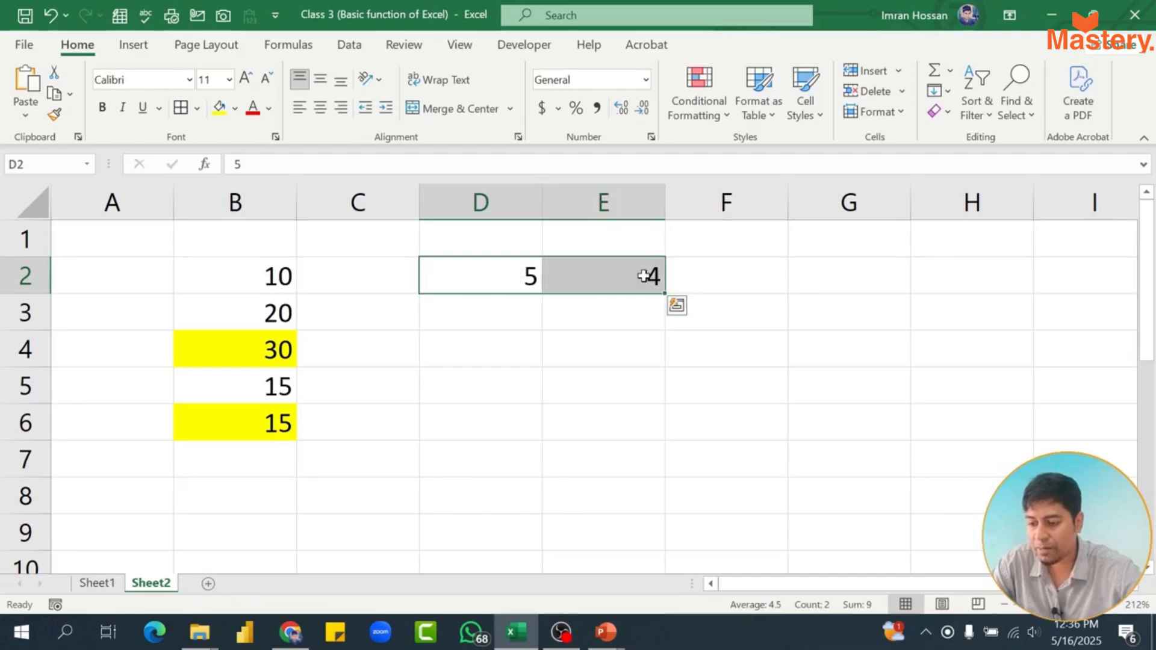
pyautogui.click(723, 276)
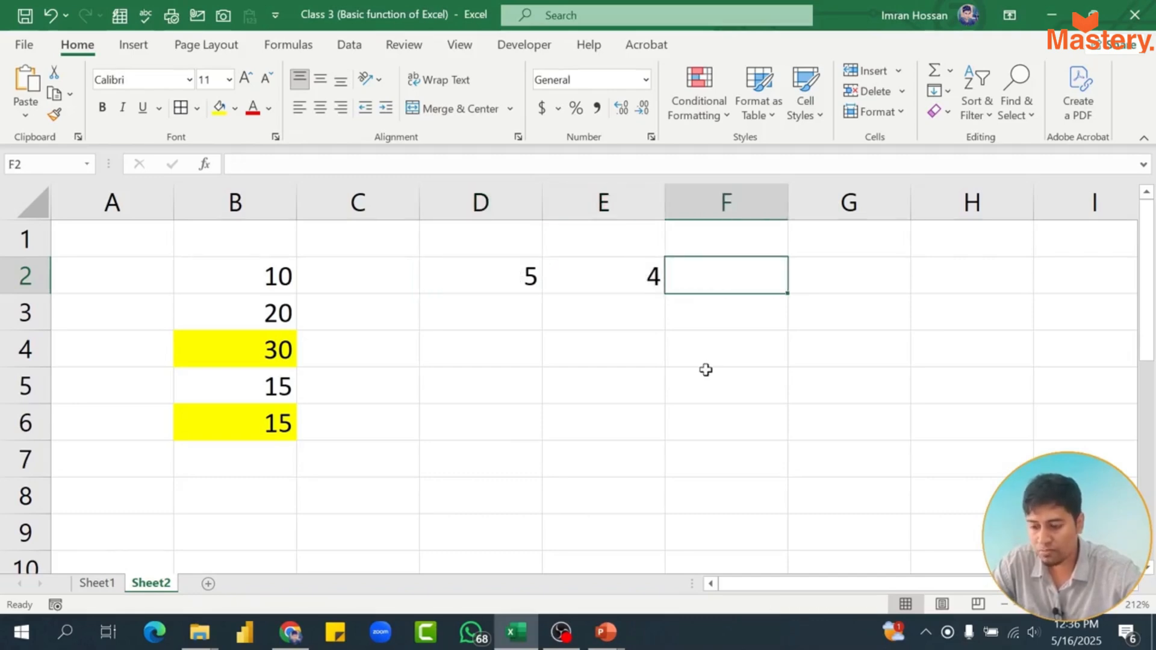
pyautogui.write('=')
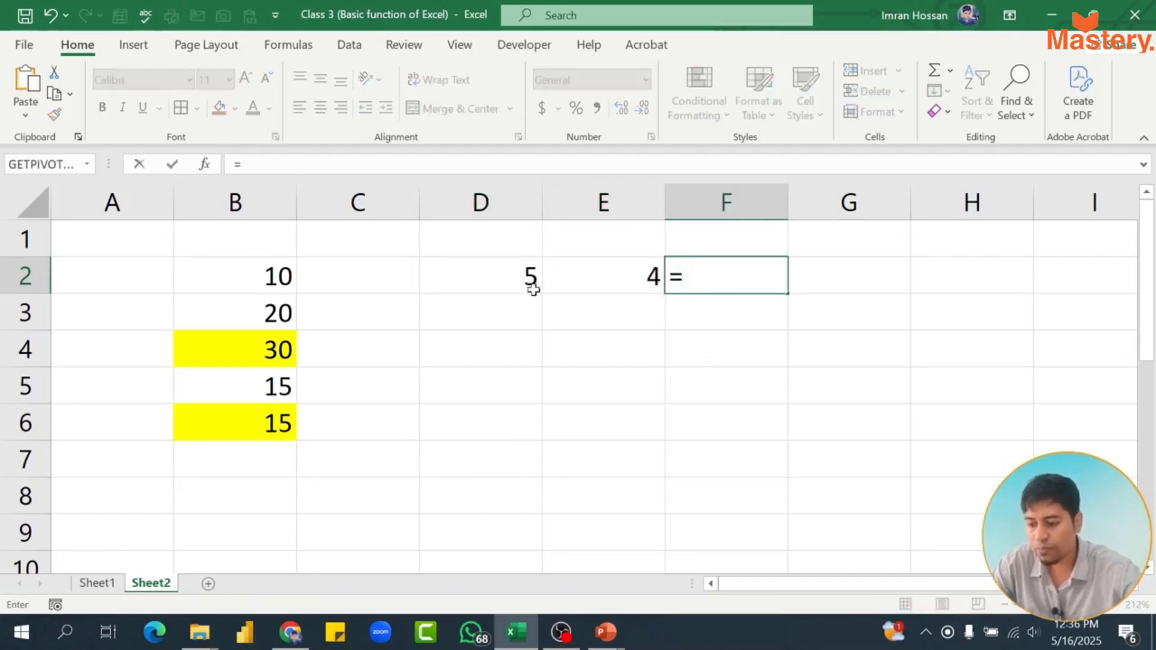
pyautogui.click(499, 286)
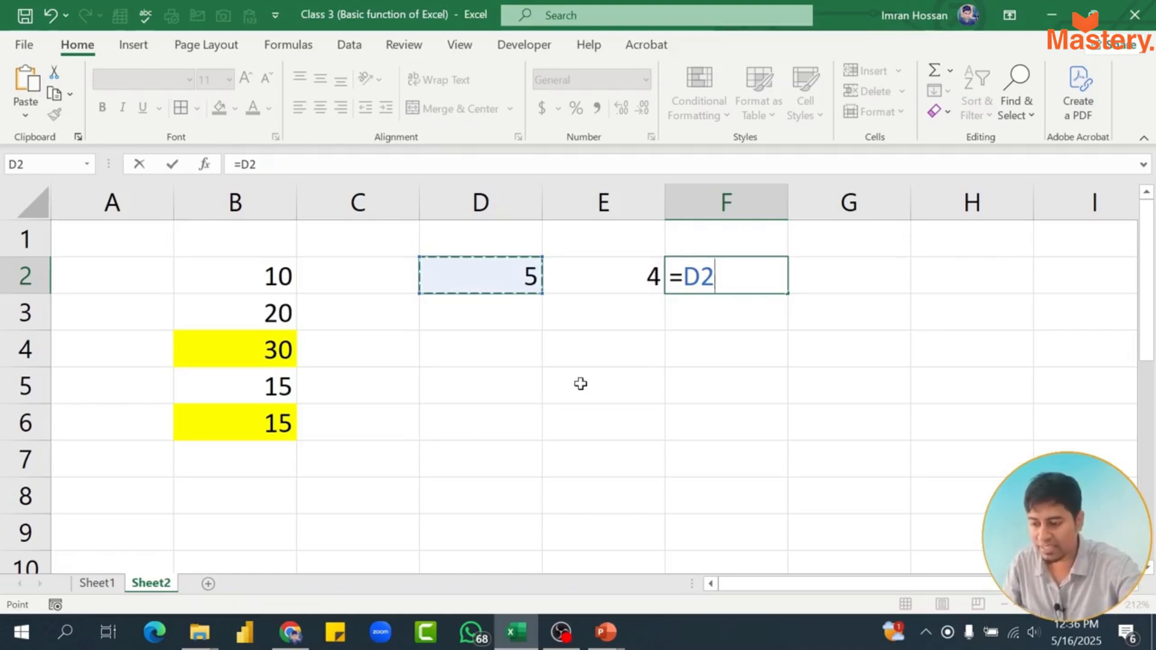
pyautogui.write('*')
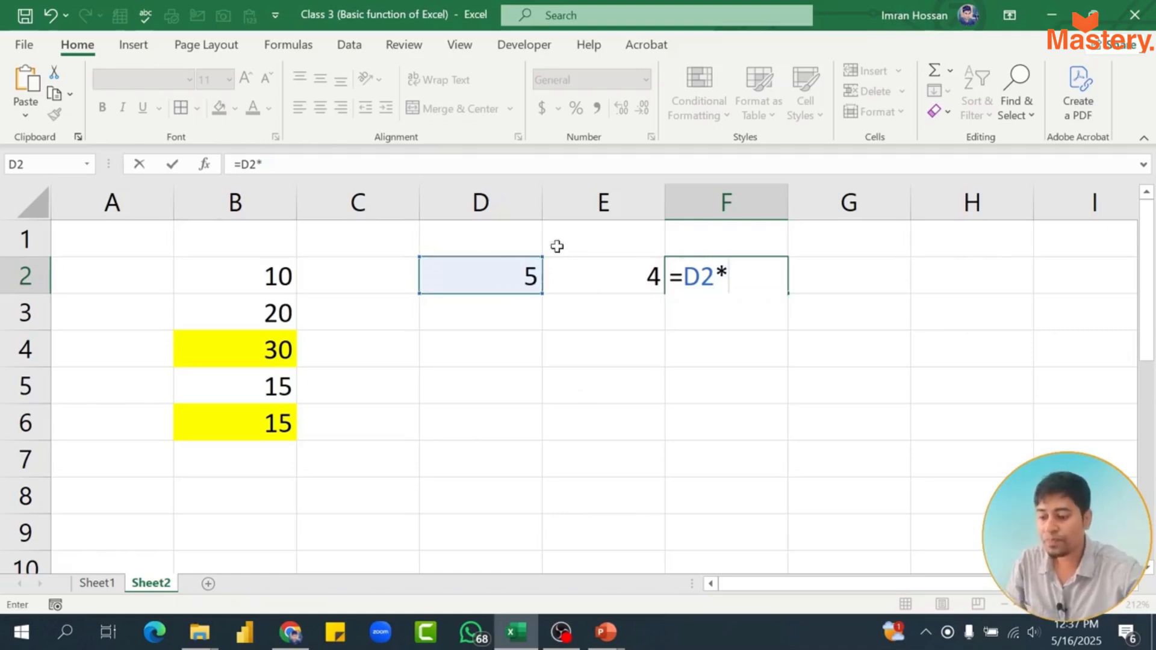
pyautogui.click(613, 280)
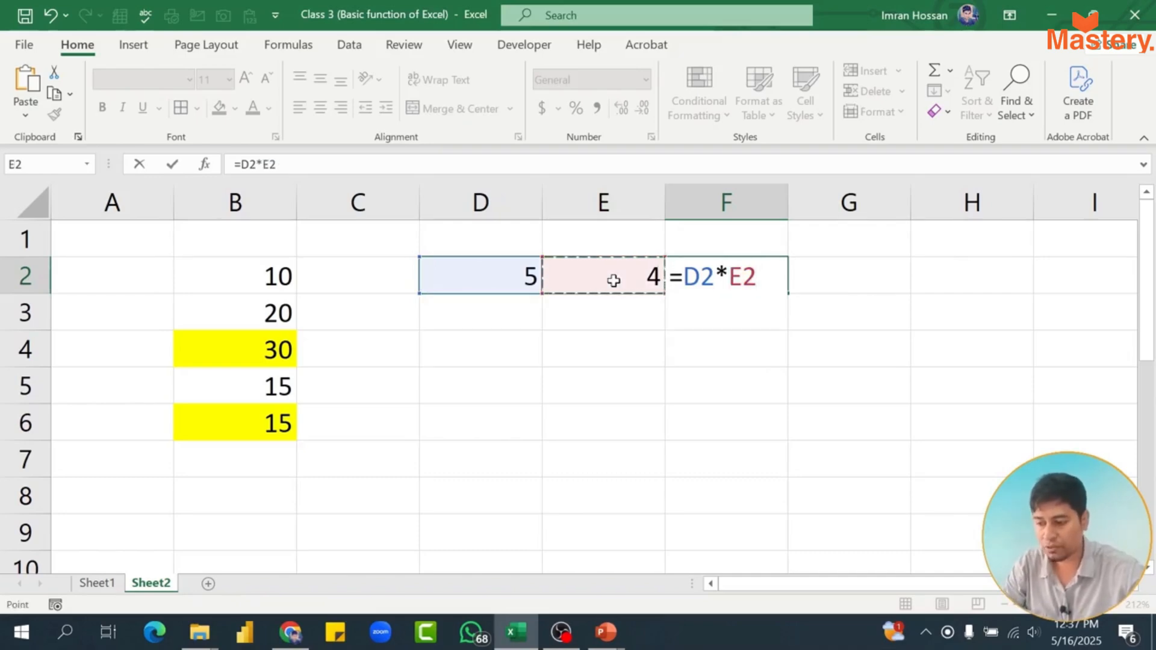
pyautogui.press('Return')
pyautogui.click(614, 419)
pyautogui.moveTo(507, 291); pyautogui.dragTo(775, 272)
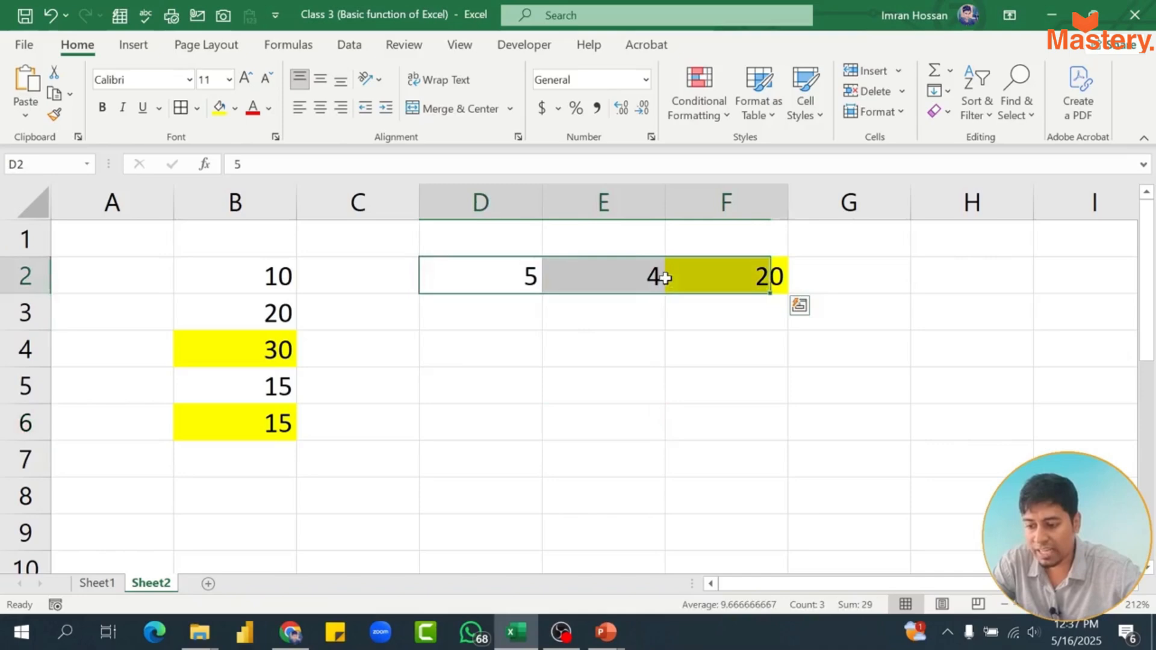
pyautogui.click(776, 277)
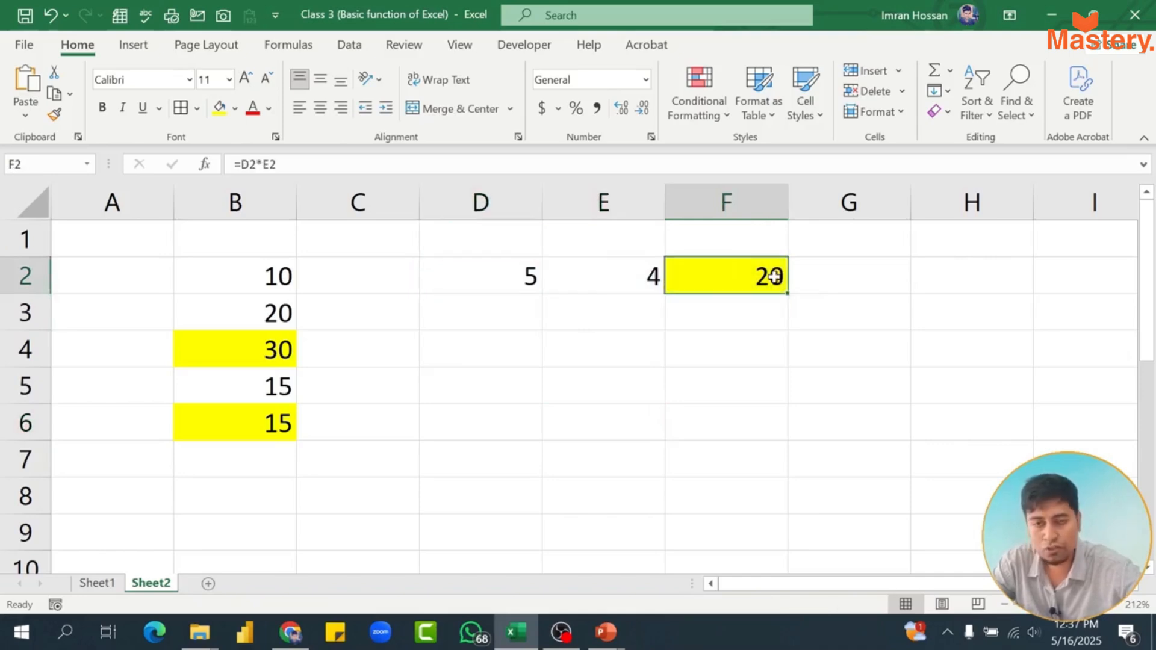
# Enter 10 in cell D3 and 5 in cell E3.
pyautogui.click(524, 327)
pyautogui.write('10')
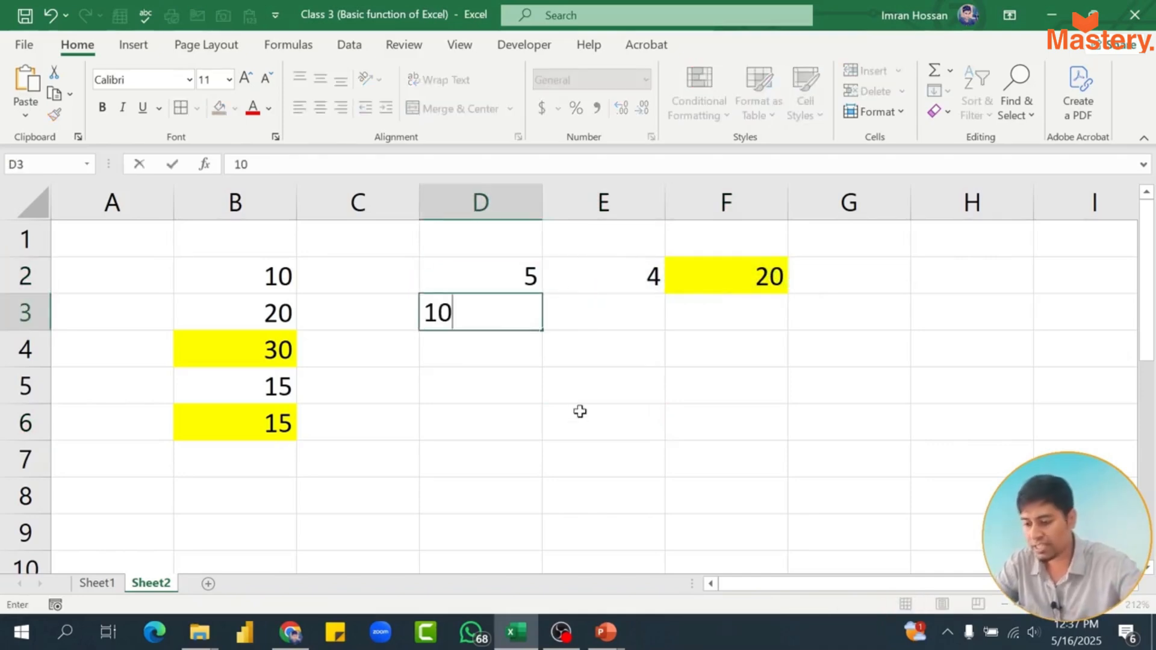
pyautogui.press('Tab')
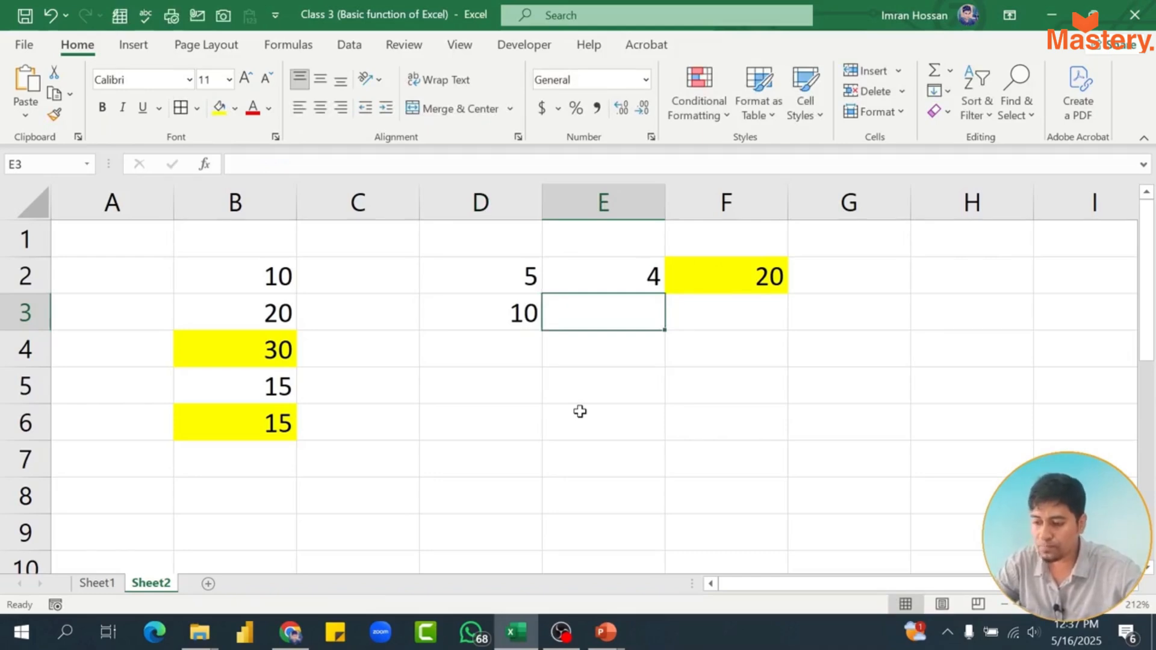
pyautogui.write('5')
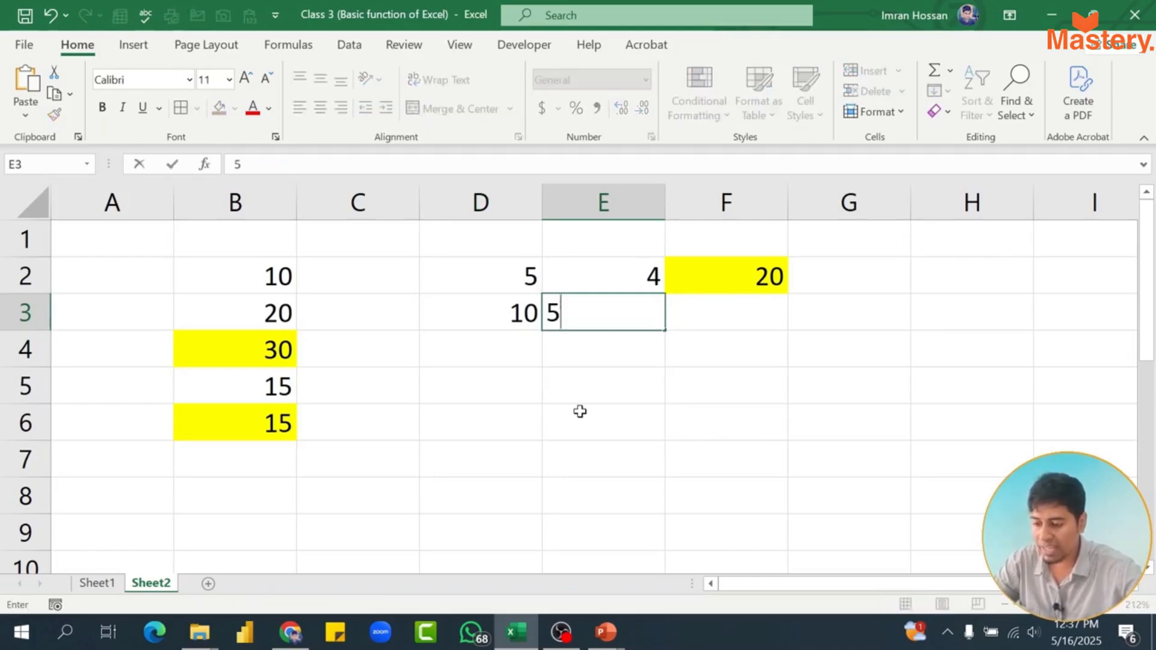
pyautogui.press('Return')
# Fill cell F3 with yellow and enter the formula =D3/E3 in it to divide D3 by E3.
pyautogui.click(720, 305)
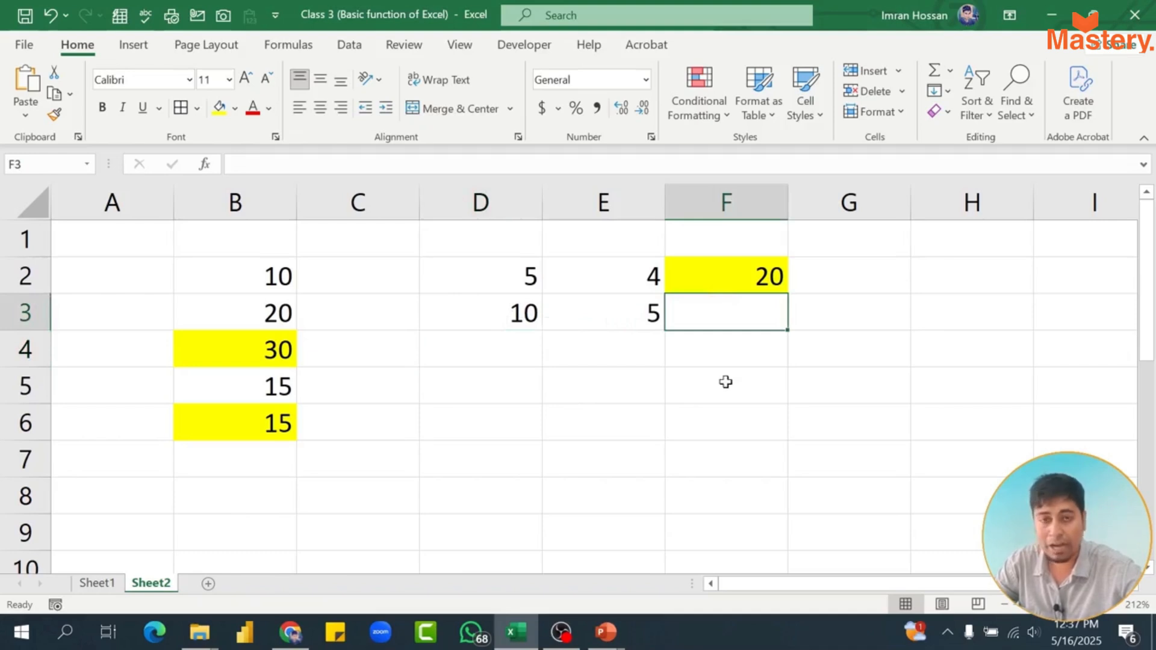
pyautogui.click(215, 111)
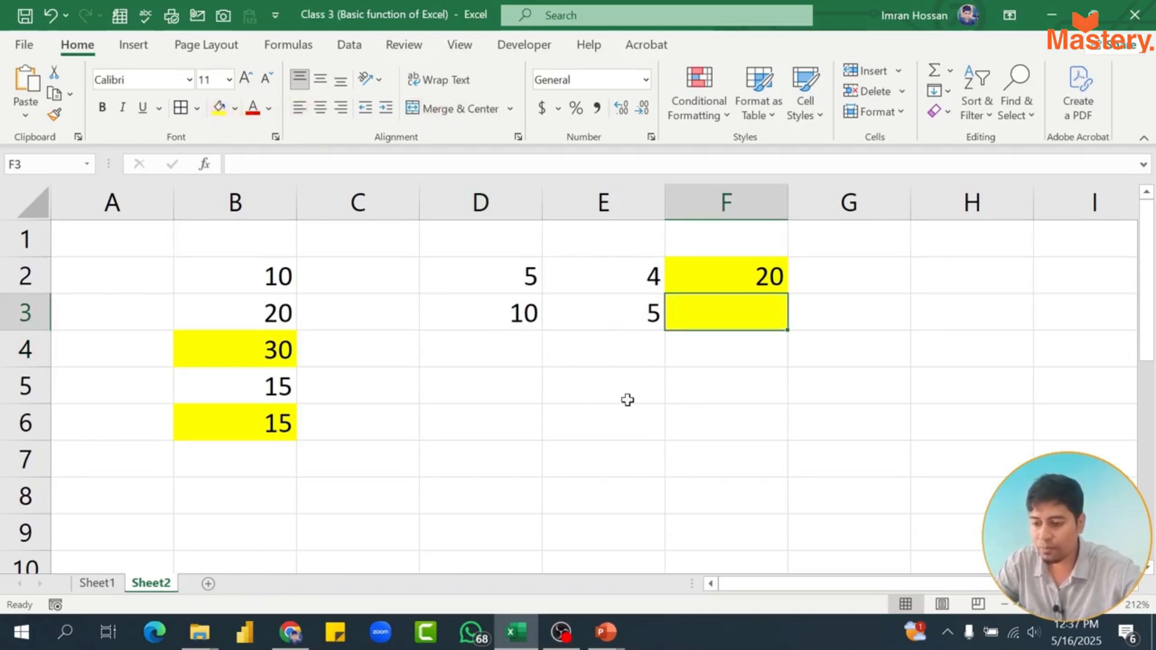
pyautogui.write('=')
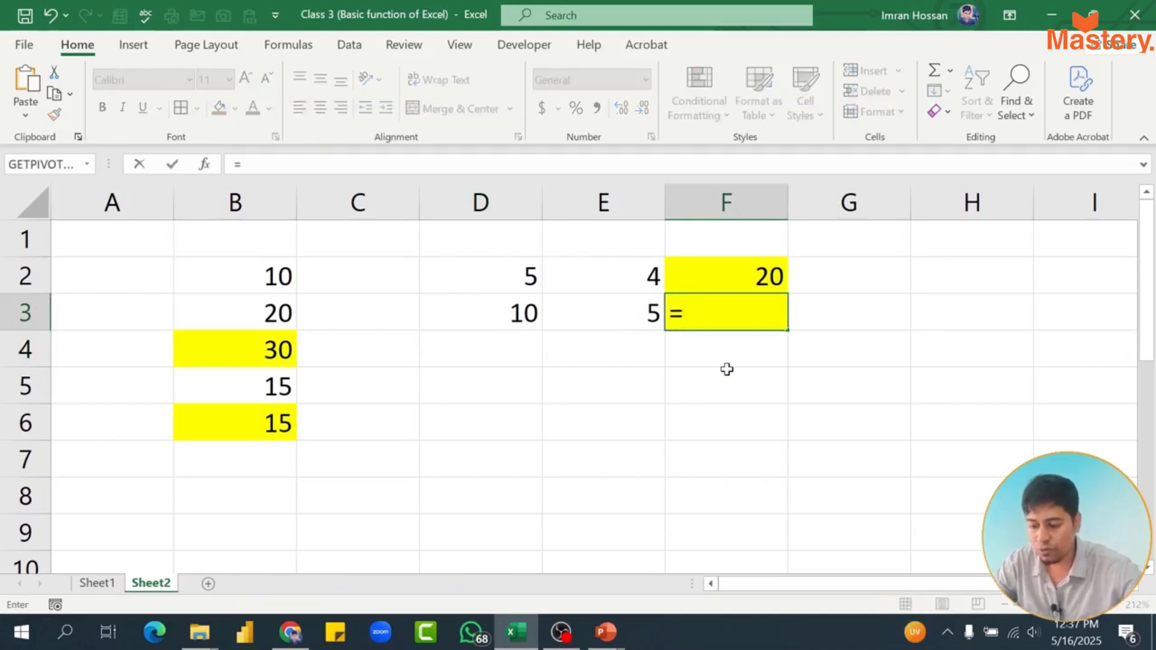
pyautogui.click(530, 313)
pyautogui.write('/')
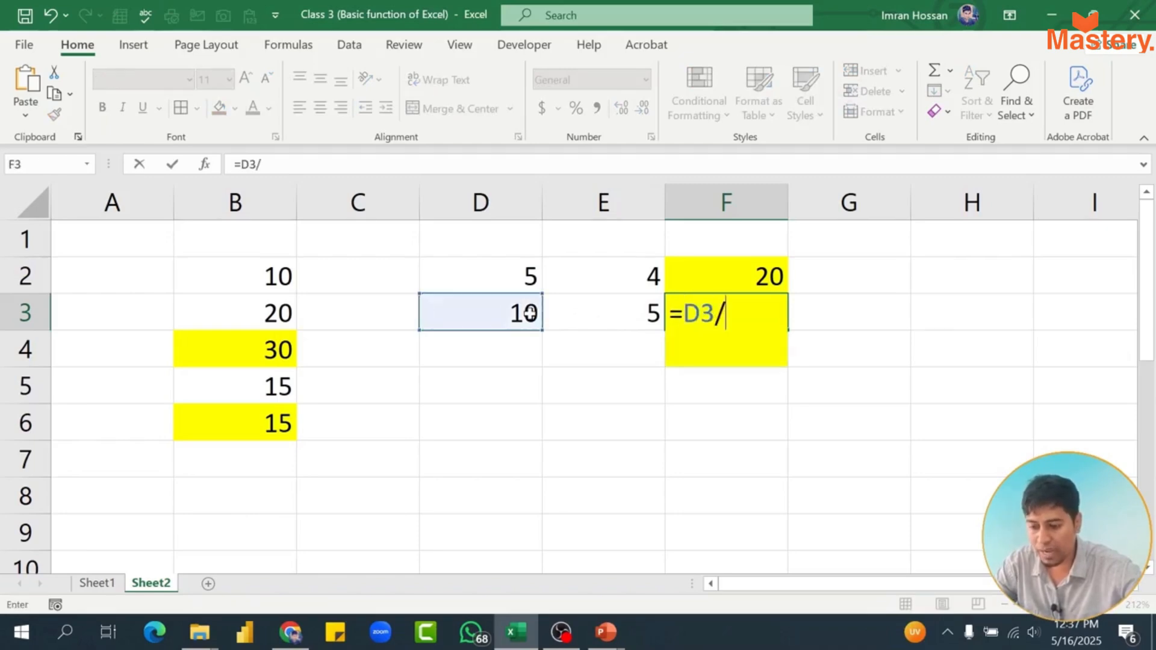
pyautogui.click(596, 309)
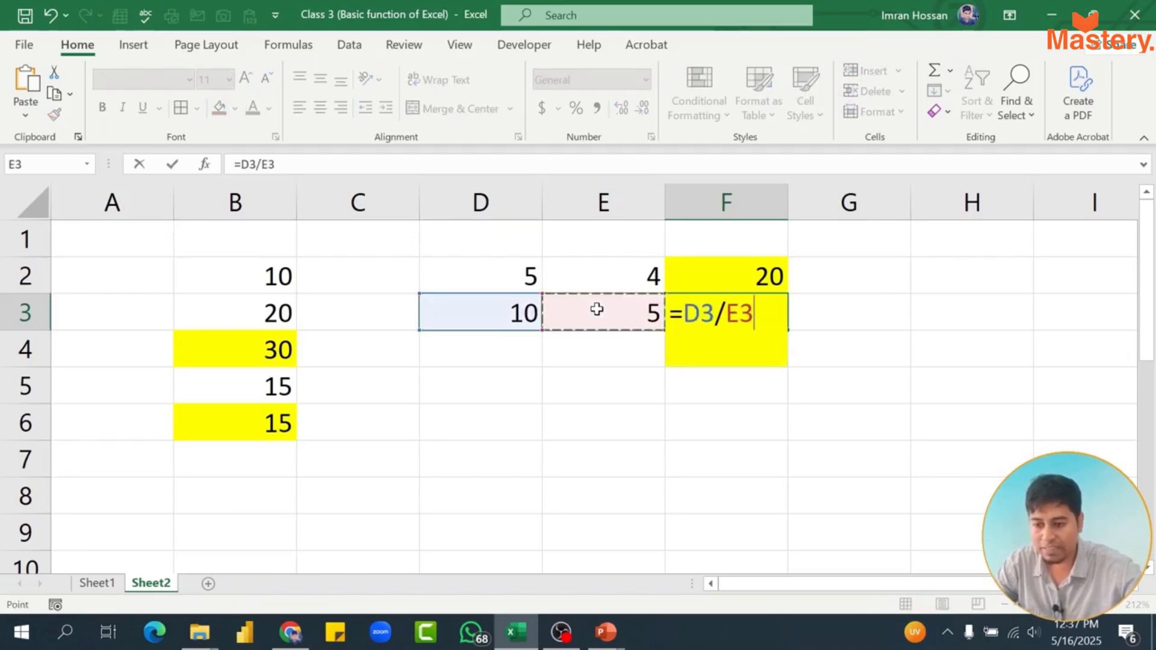
pyautogui.press('BackSpace')
pyautogui.press('BackSpace')
pyautogui.press('BackSpace')
pyautogui.write('/')
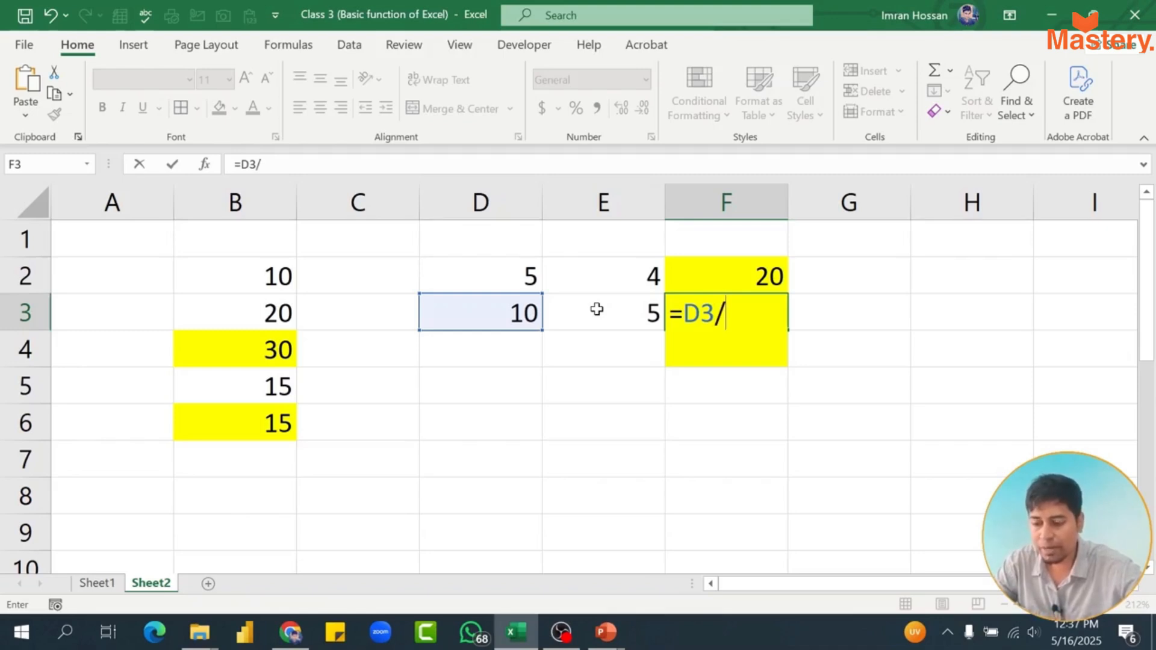
pyautogui.click(597, 309)
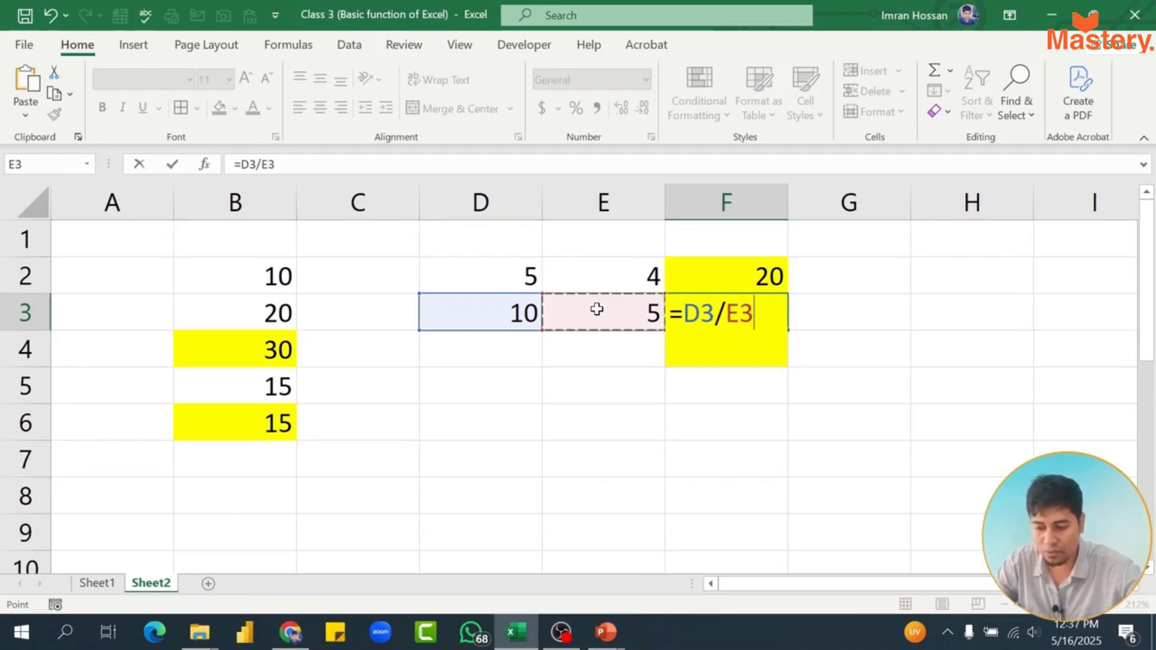
pyautogui.press('Return')
pyautogui.press('Up')
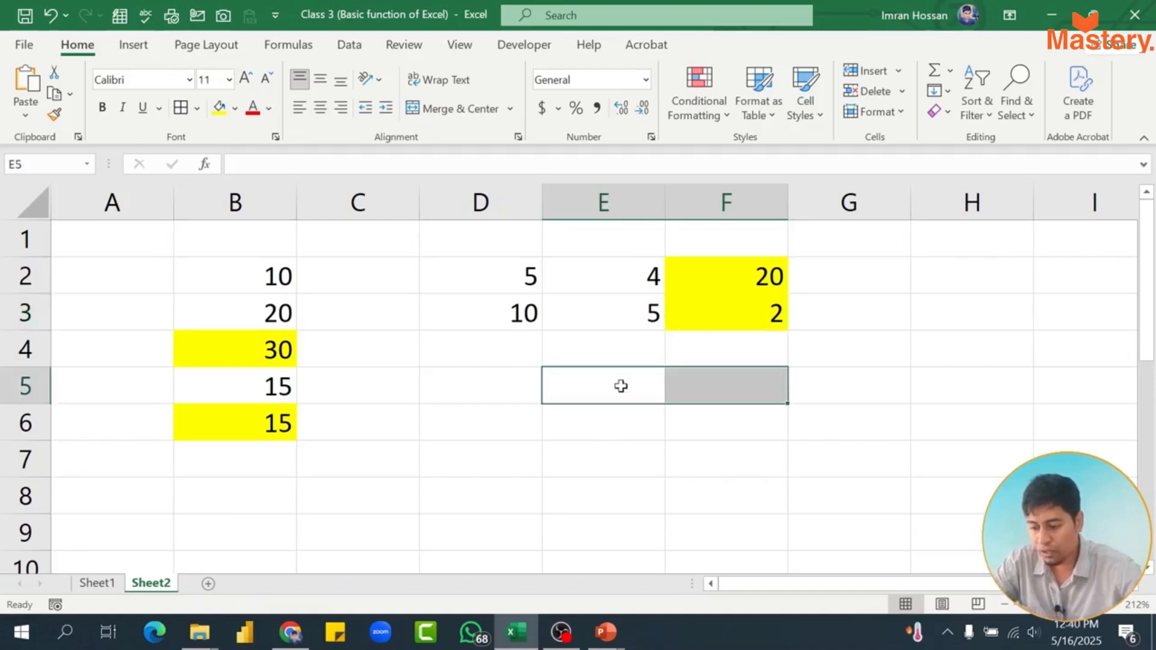
# Enter 4 in cell E5 as the base and 2 in cell F5 as the exponent.
pyautogui.click(620, 386)
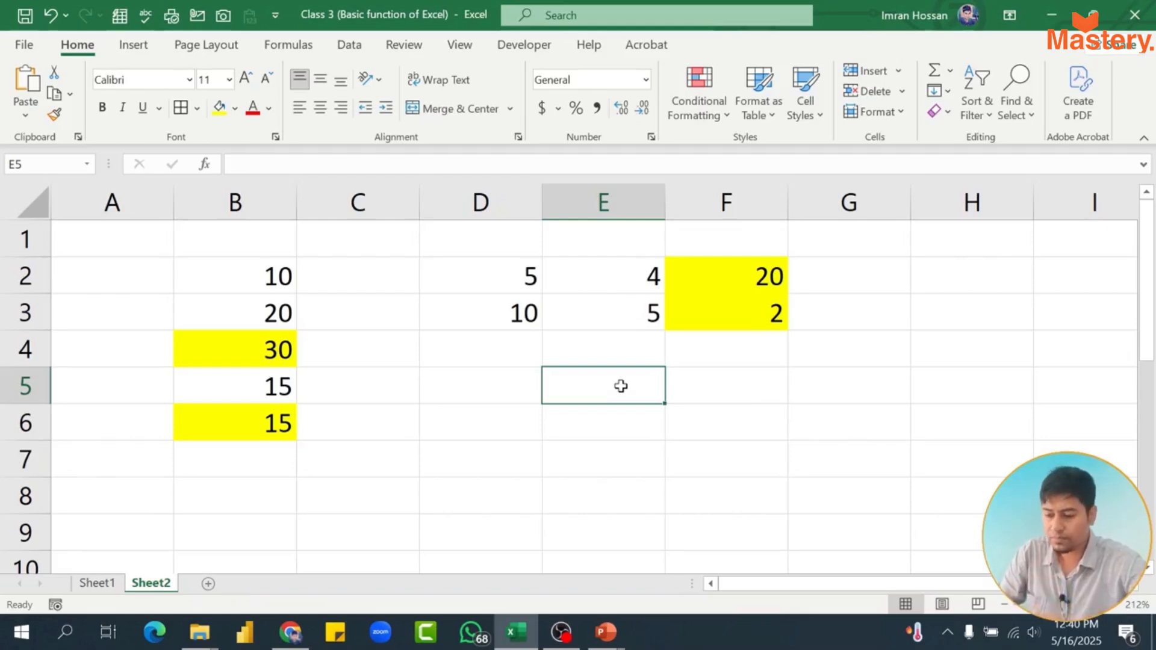
pyautogui.write('4')
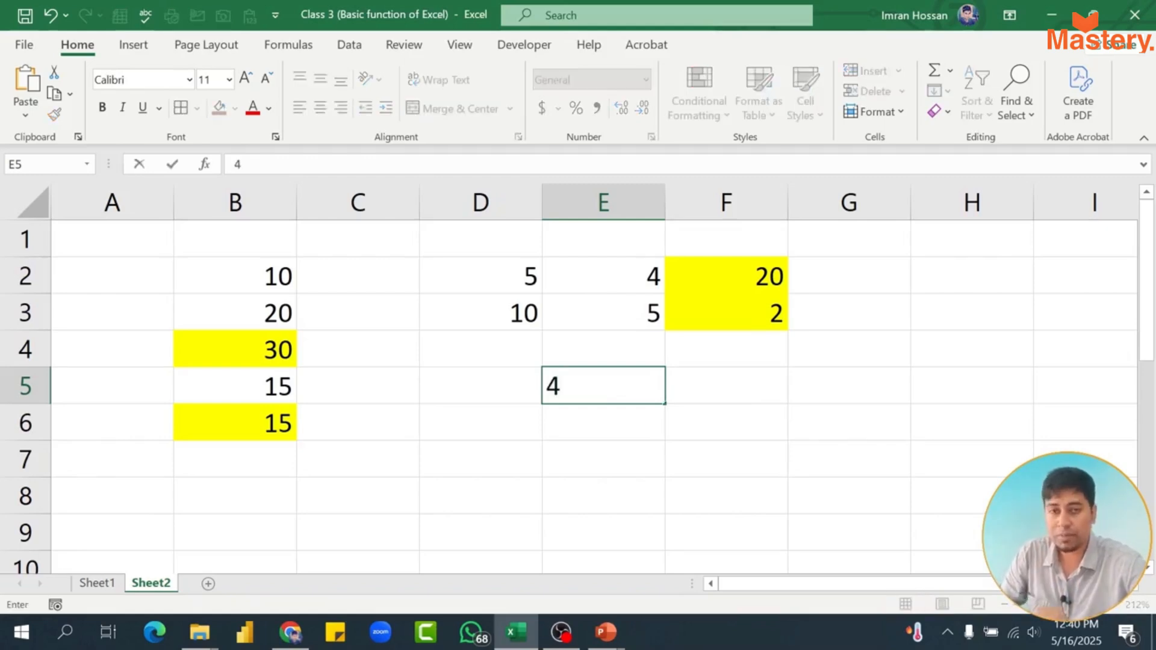
pyautogui.press('Tab')
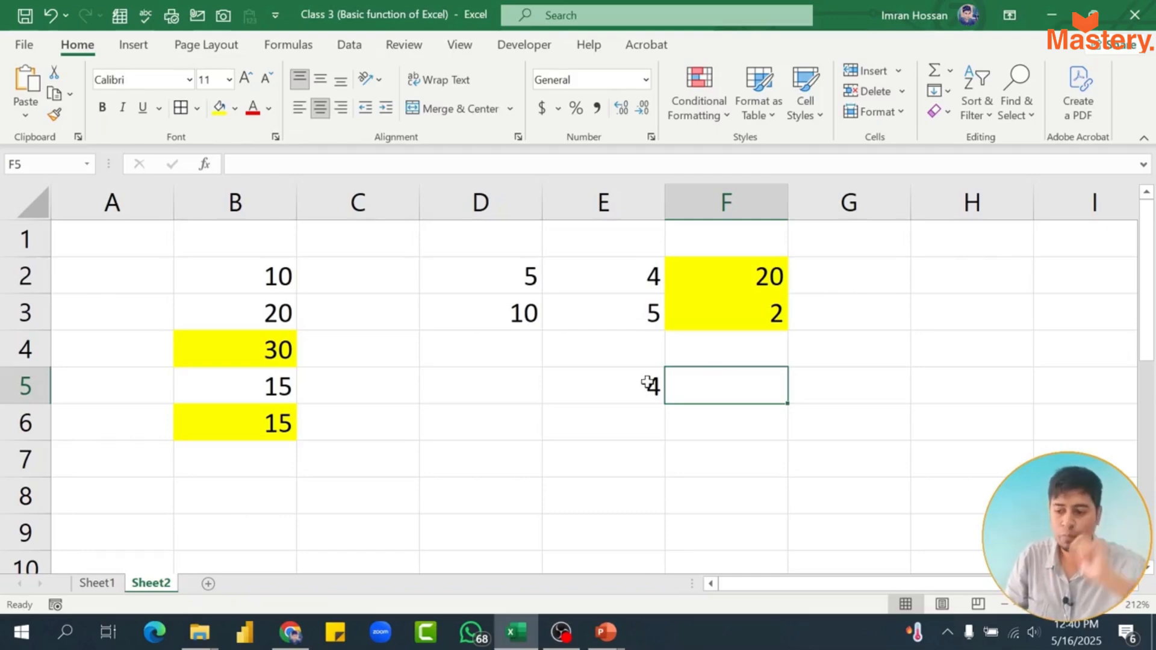
pyautogui.click(811, 378)
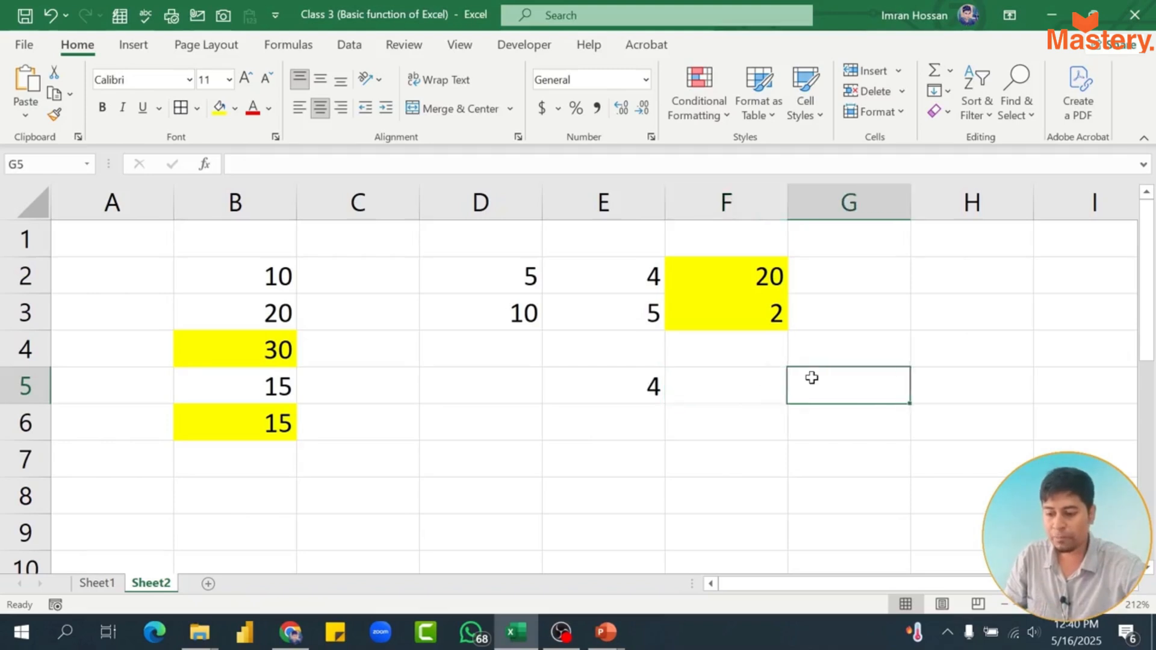
pyautogui.click(709, 381)
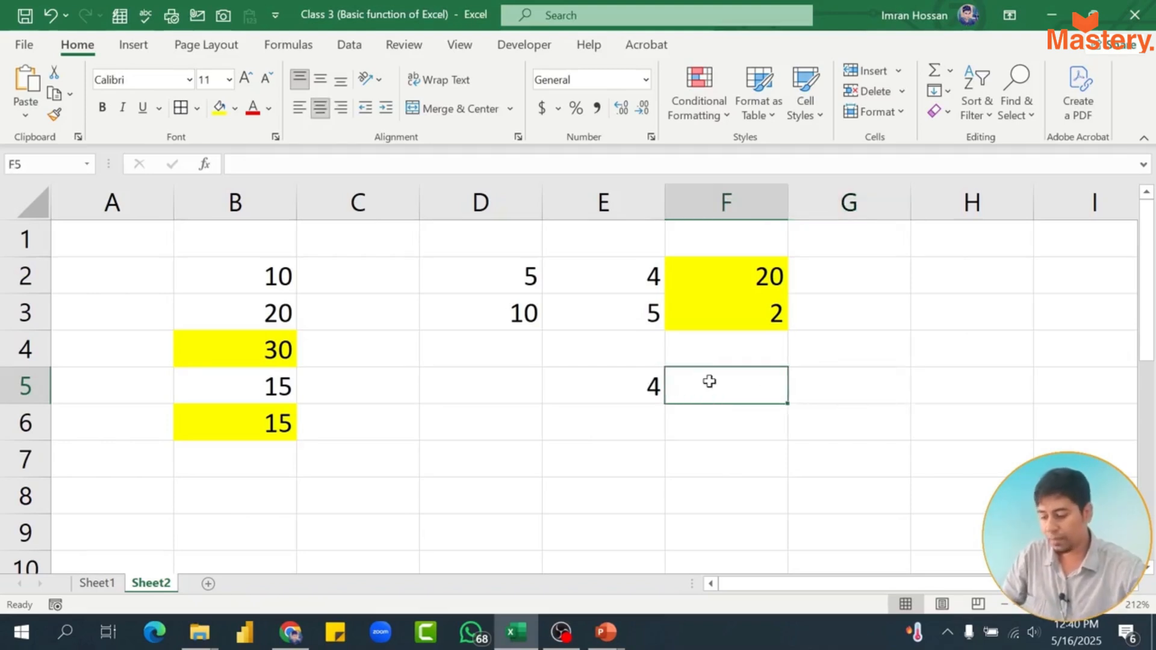
pyautogui.write('2')
pyautogui.press('Return')
# Enter the formula =E5^F5 in cell G5 to raise the number in E5 to the power in F5.
pyautogui.moveTo(667, 388); pyautogui.dragTo(736, 390)
pyautogui.click(845, 391)
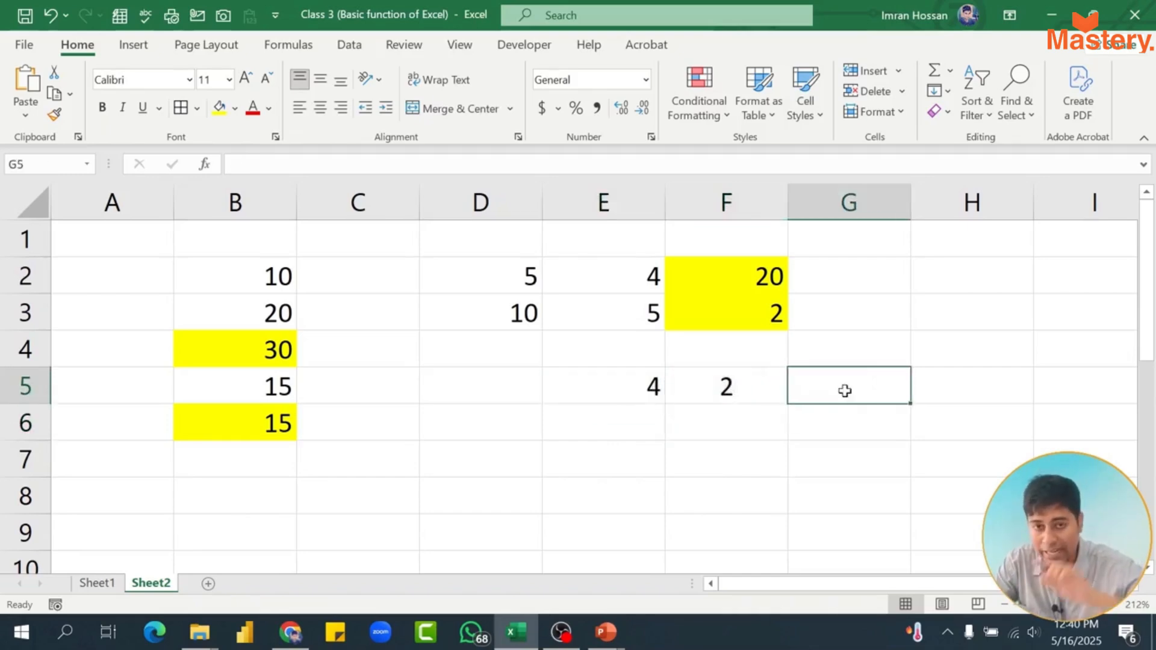
pyautogui.write('=')
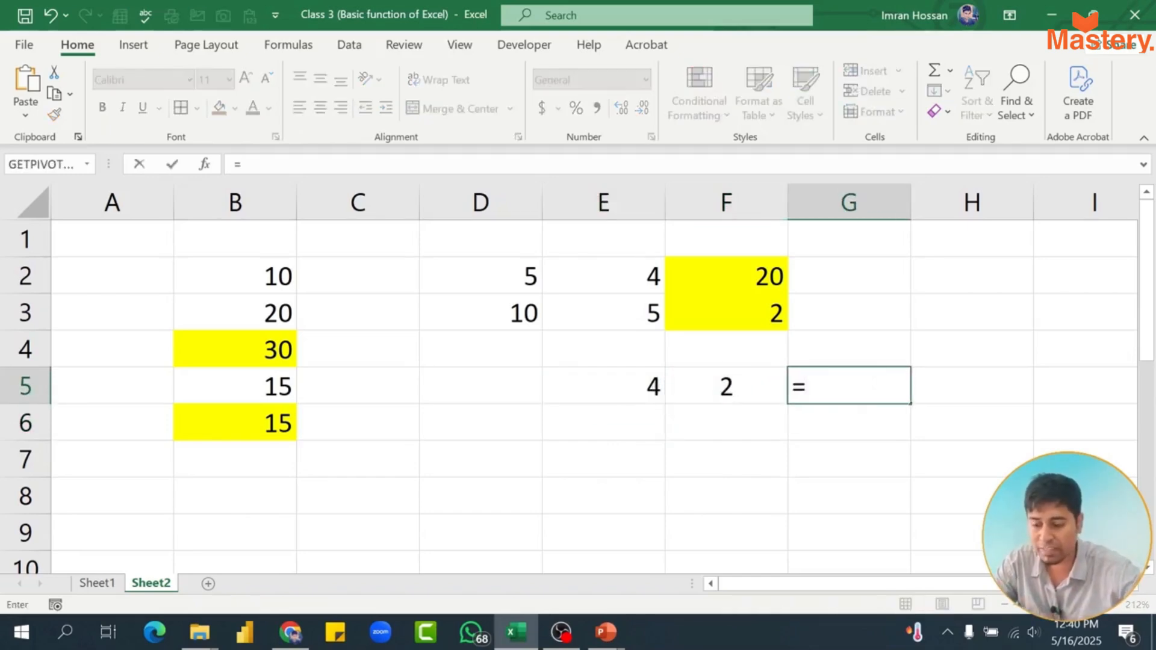
pyautogui.click(624, 375)
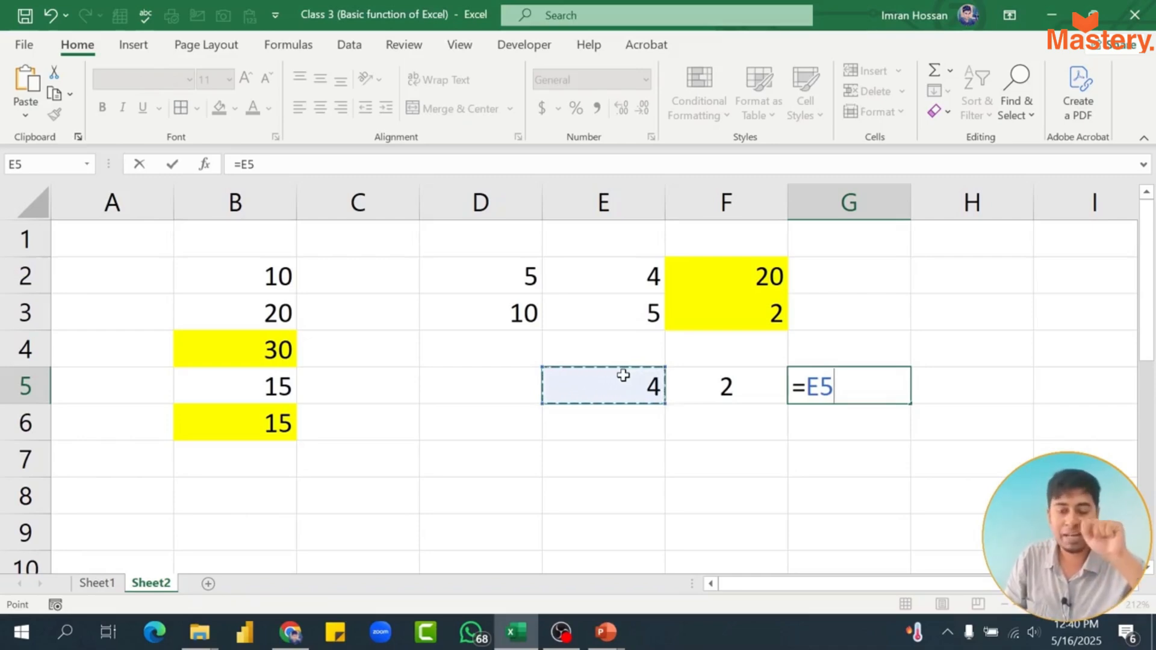
pyautogui.write('^')
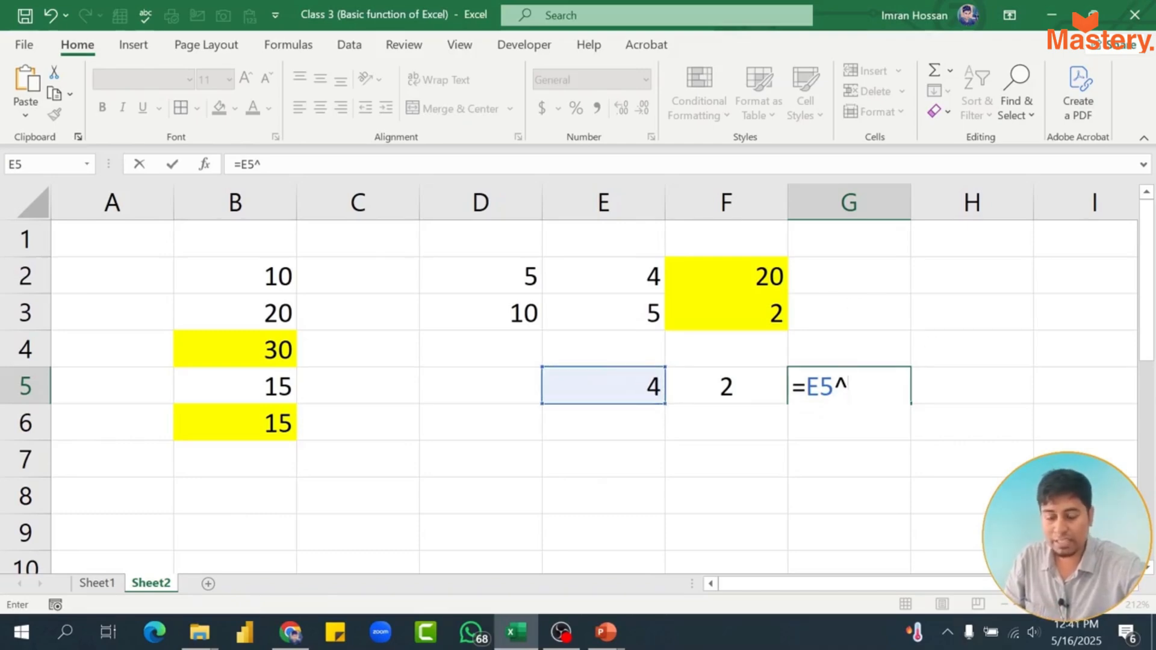
pyautogui.click(724, 387)
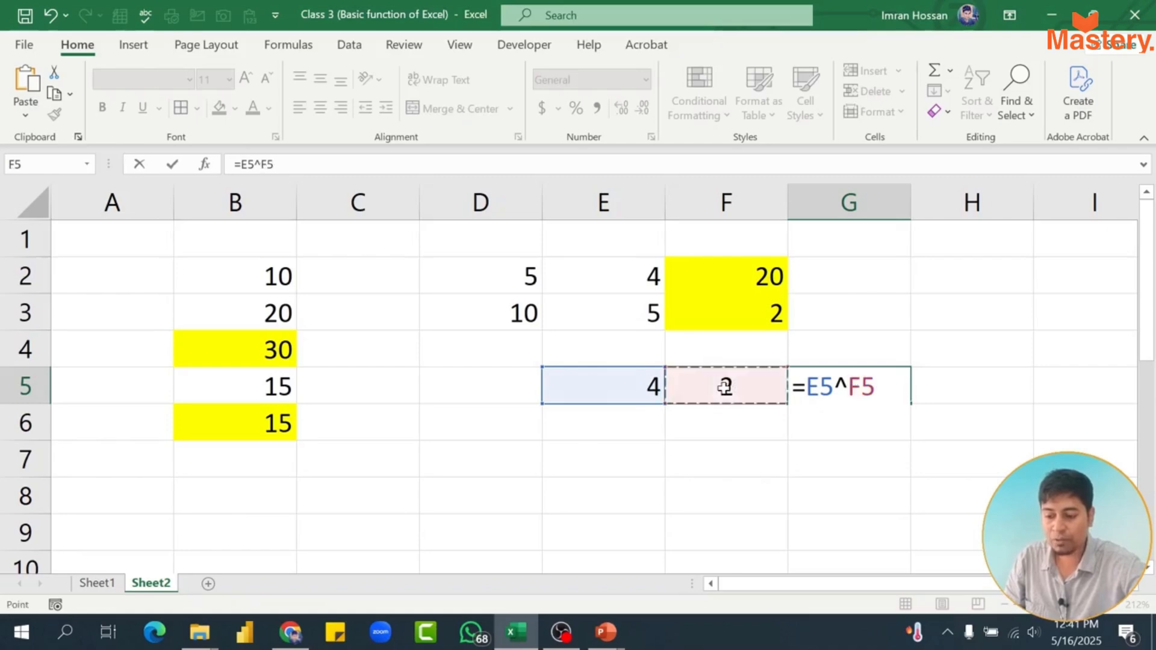
pyautogui.press('Return')
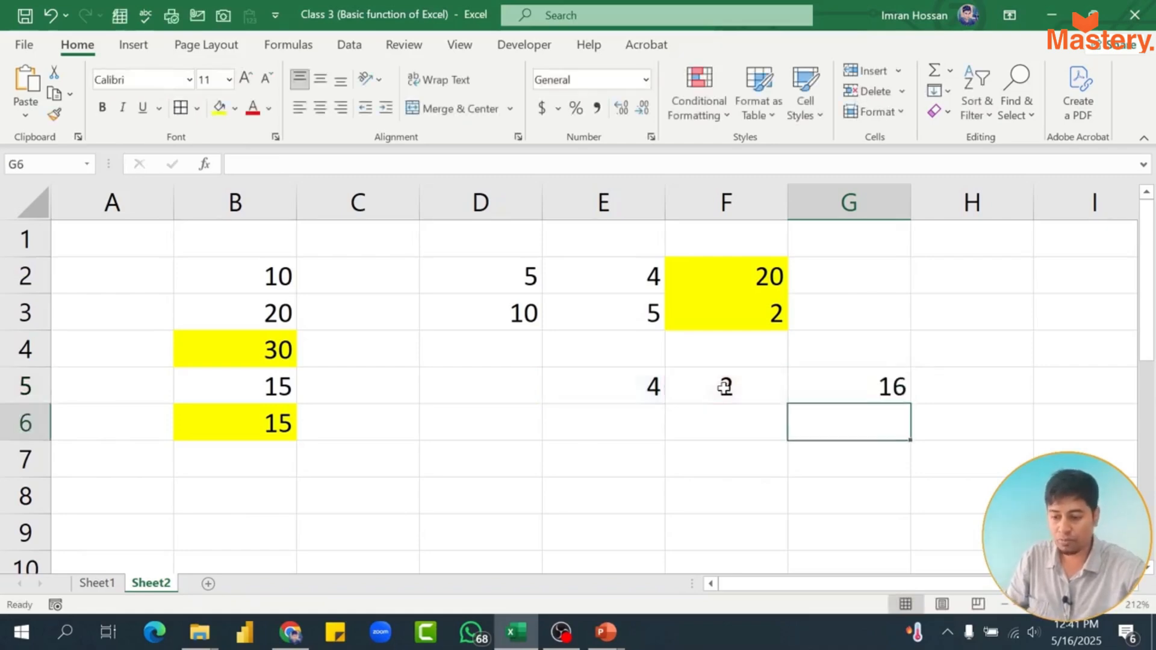
pyautogui.press('Up')
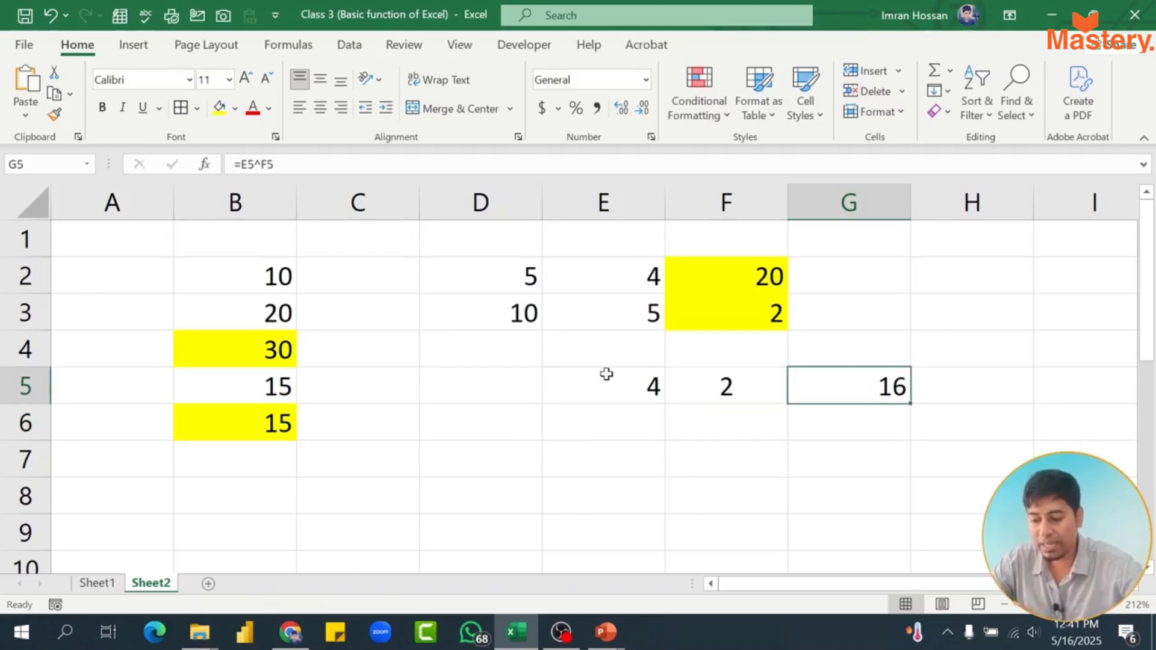
# Change the base number in cell E5 to 5 to recalculate the power formula.
pyautogui.click(696, 397)
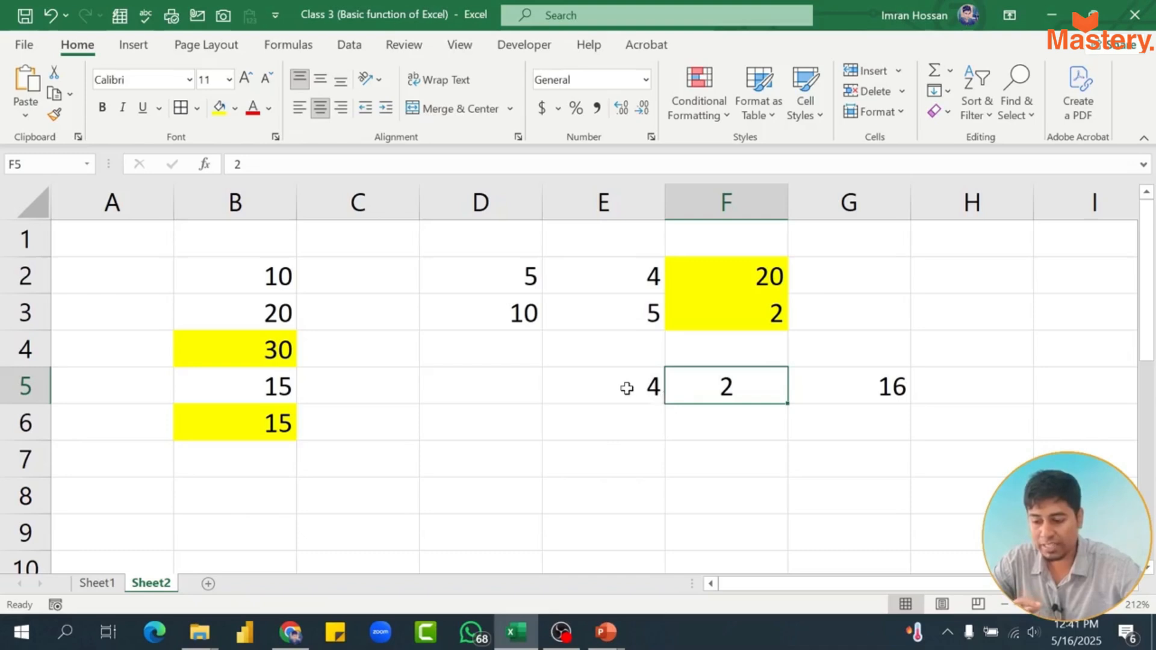
pyautogui.click(651, 383)
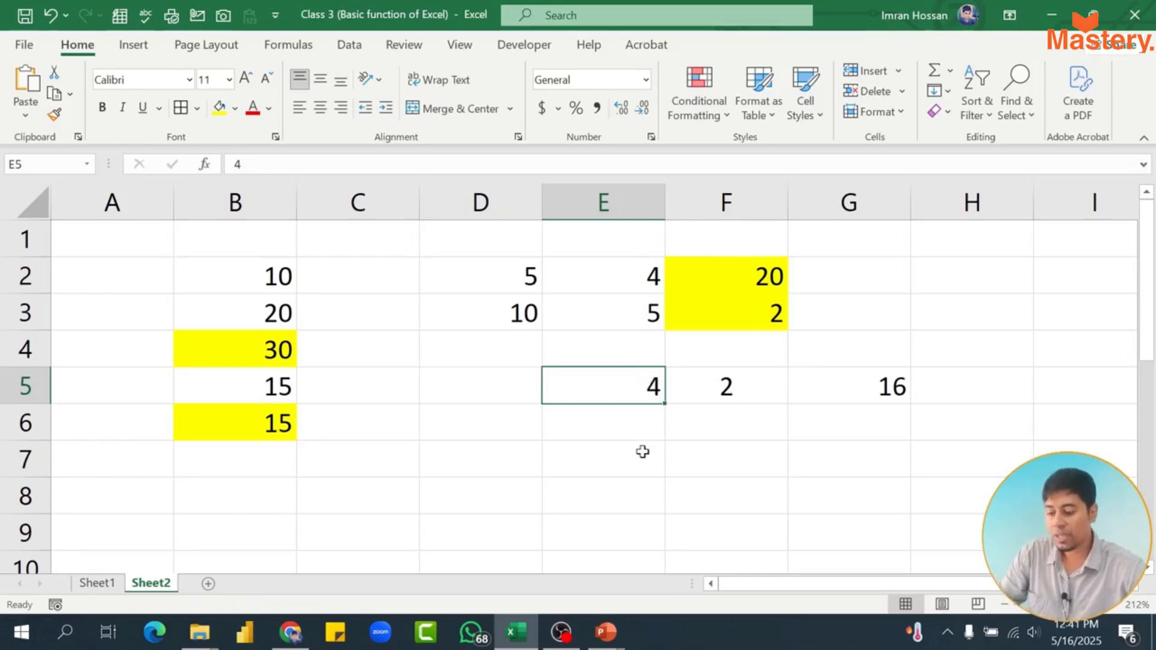
pyautogui.write('5')
pyautogui.press('Return')
pyautogui.click(632, 384)
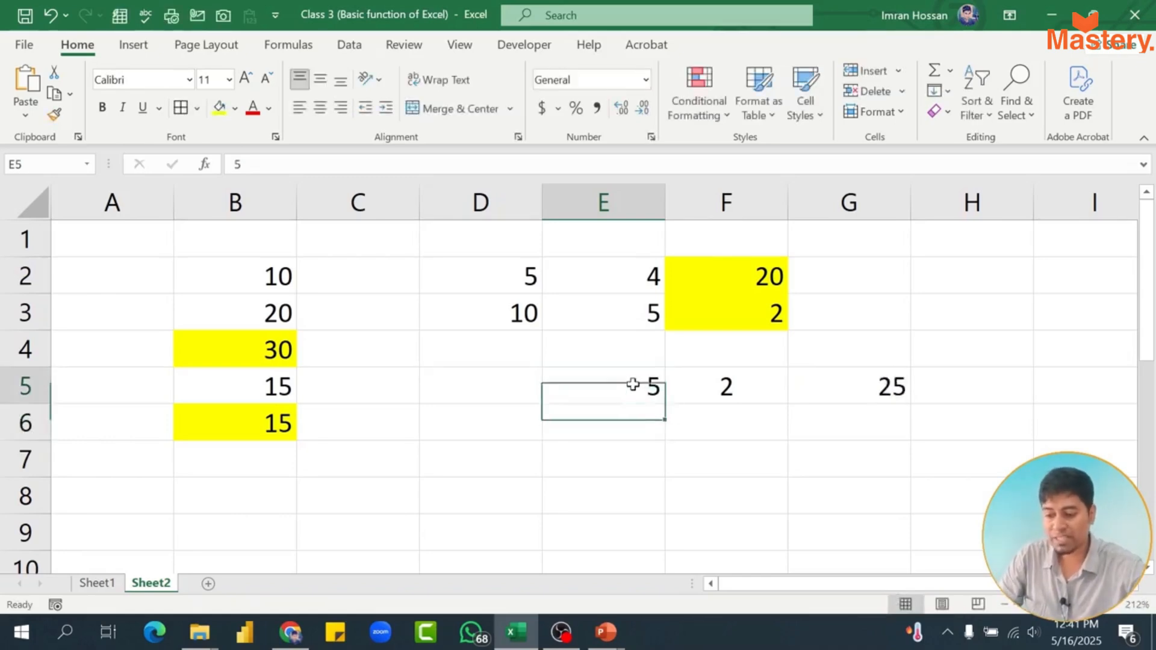
pyautogui.click(865, 377)
pyautogui.moveTo(482, 276); pyautogui.dragTo(849, 422)
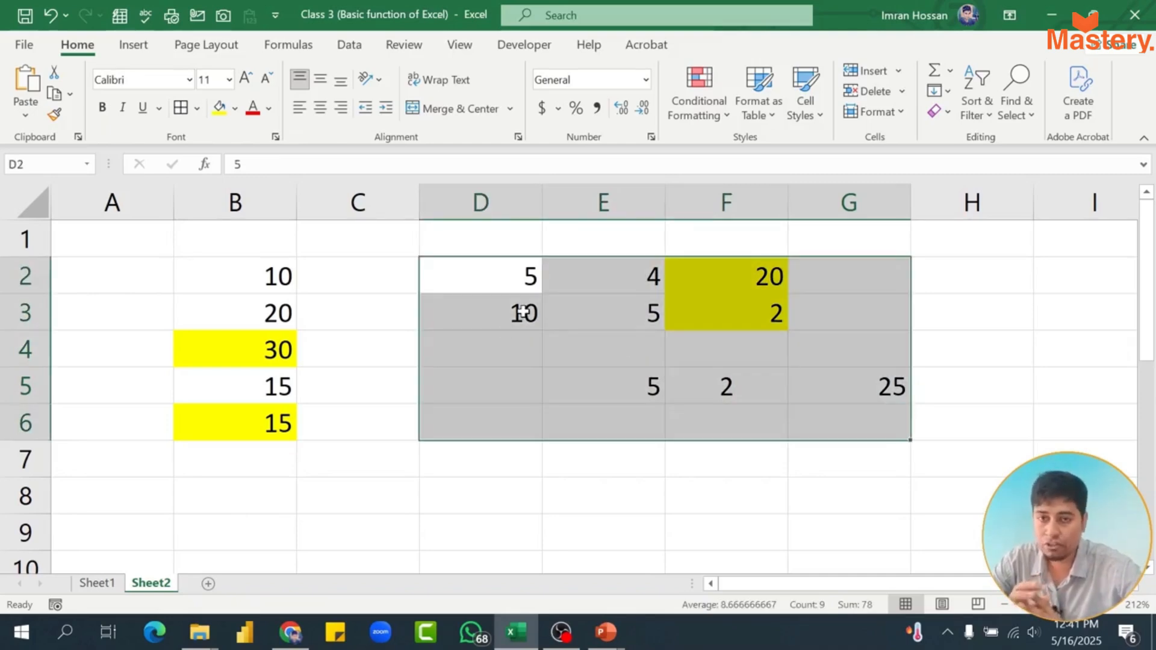
pyautogui.click(476, 336)
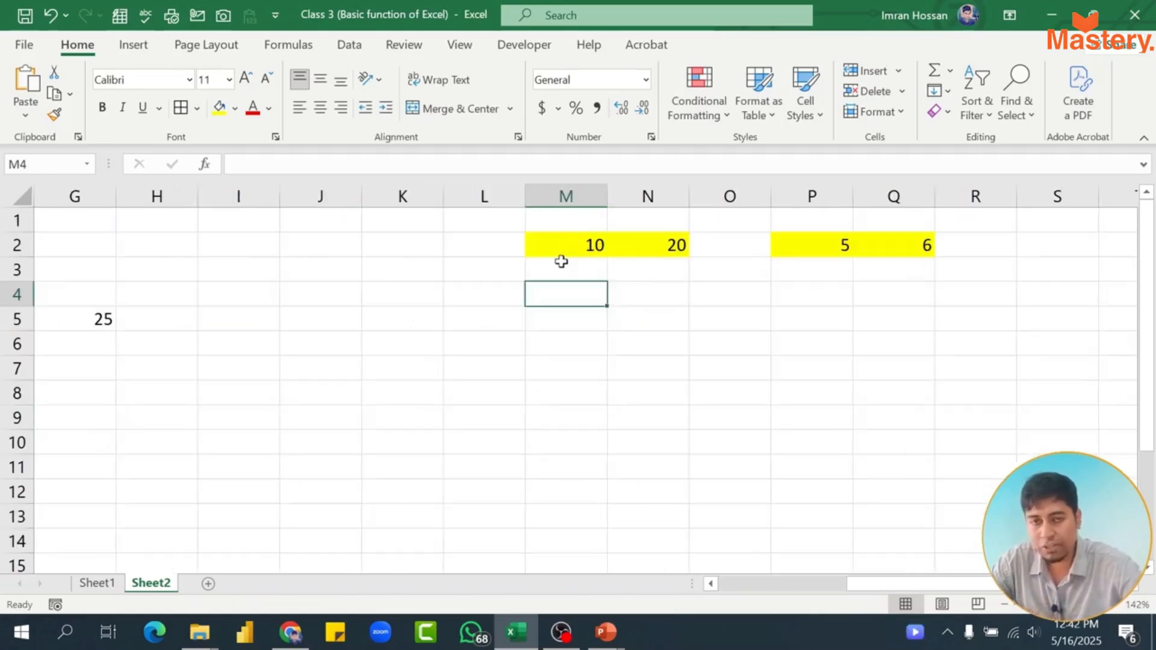
# Fill cell M4, below the numbers in row 2, with yellow and left-align it.
pyautogui.click(569, 245)
pyautogui.moveTo(569, 244); pyautogui.dragTo(912, 243)
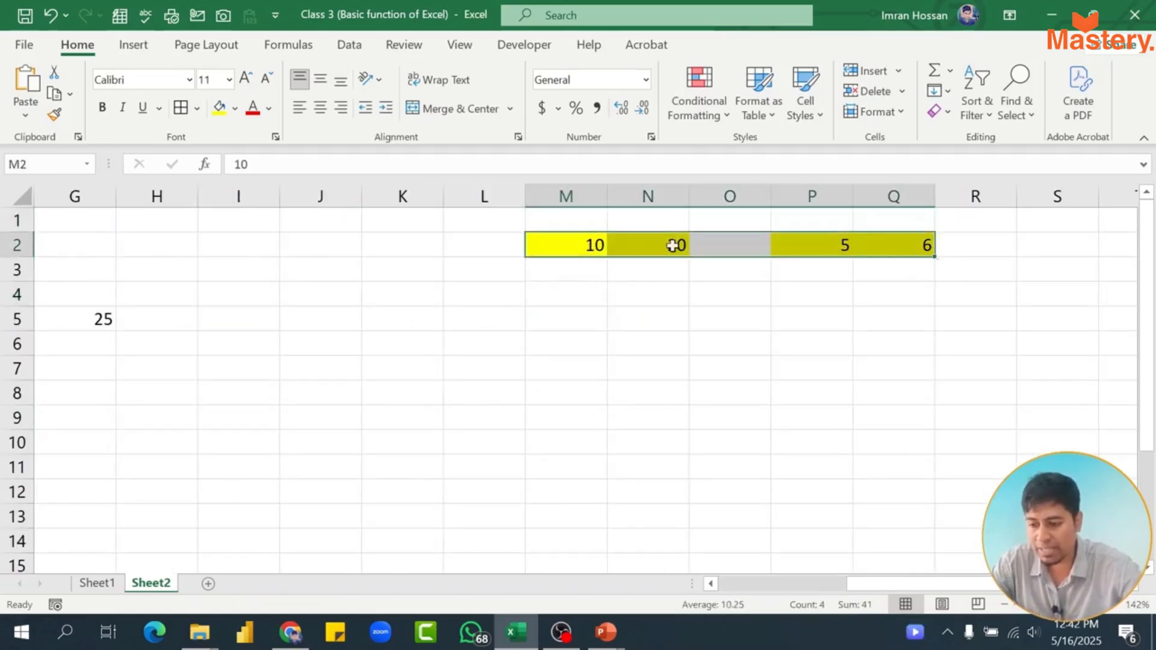
pyautogui.click(573, 287)
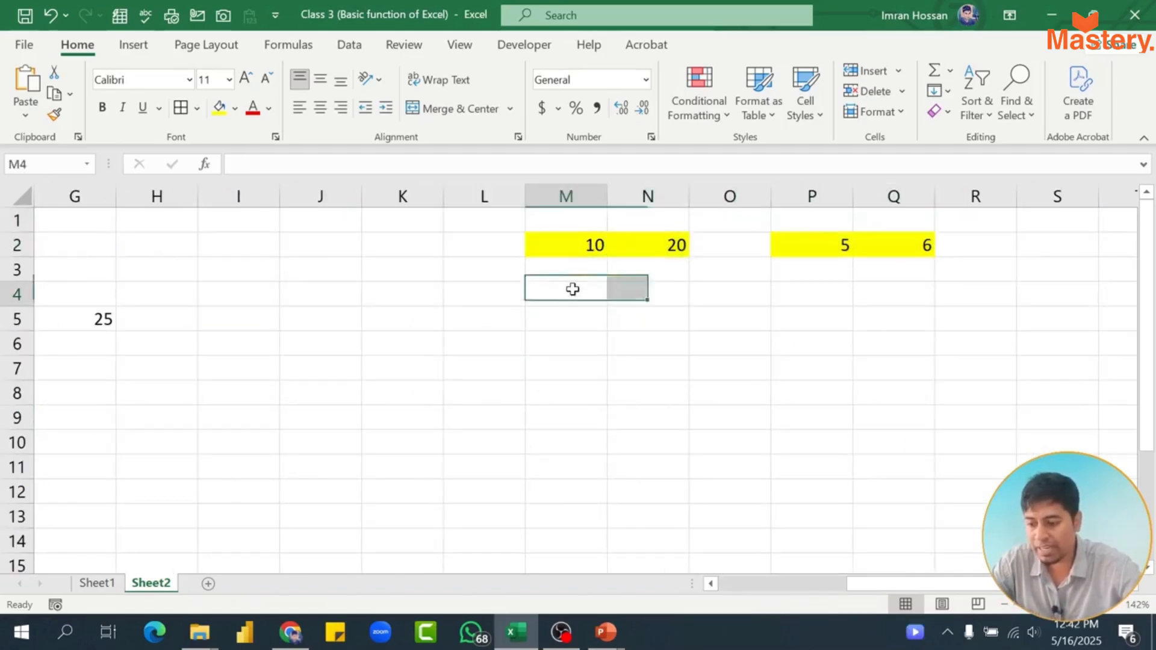
pyautogui.click(219, 108)
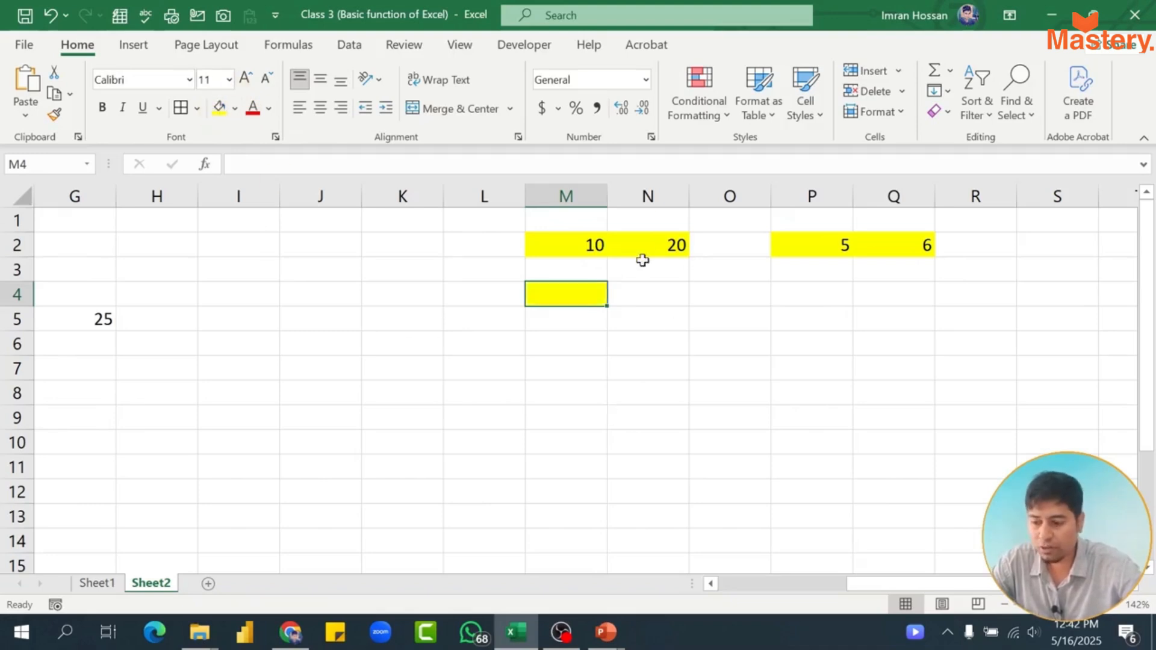
pyautogui.moveTo(588, 246); pyautogui.dragTo(675, 244)
pyautogui.moveTo(844, 243); pyautogui.dragTo(928, 244)
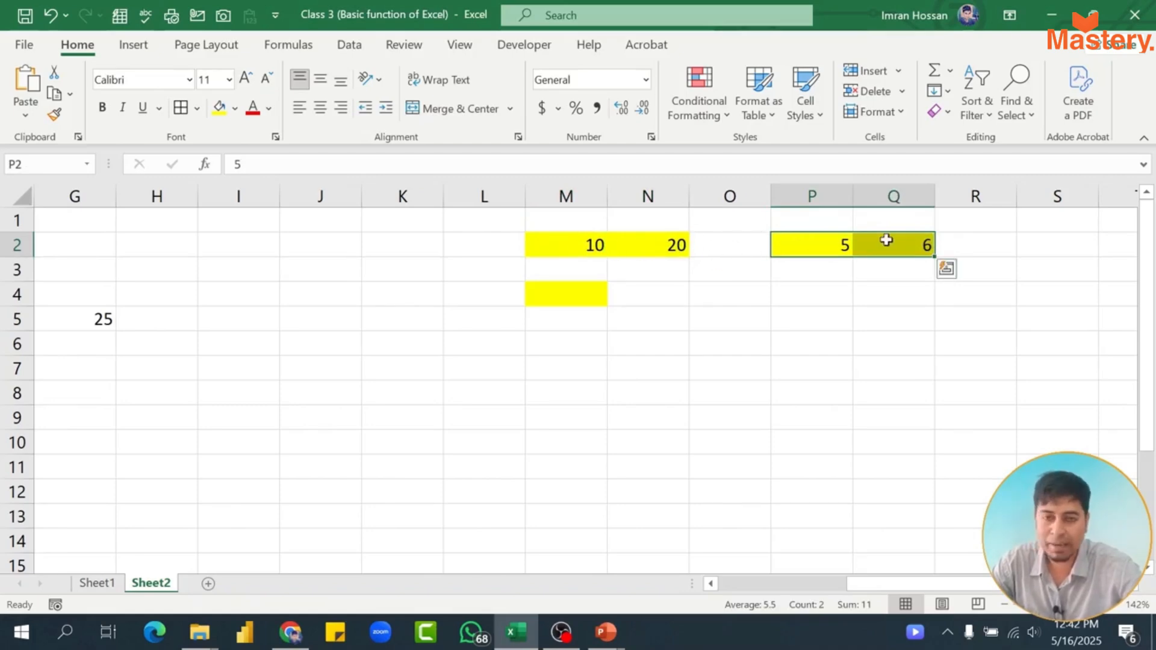
pyautogui.click(578, 291)
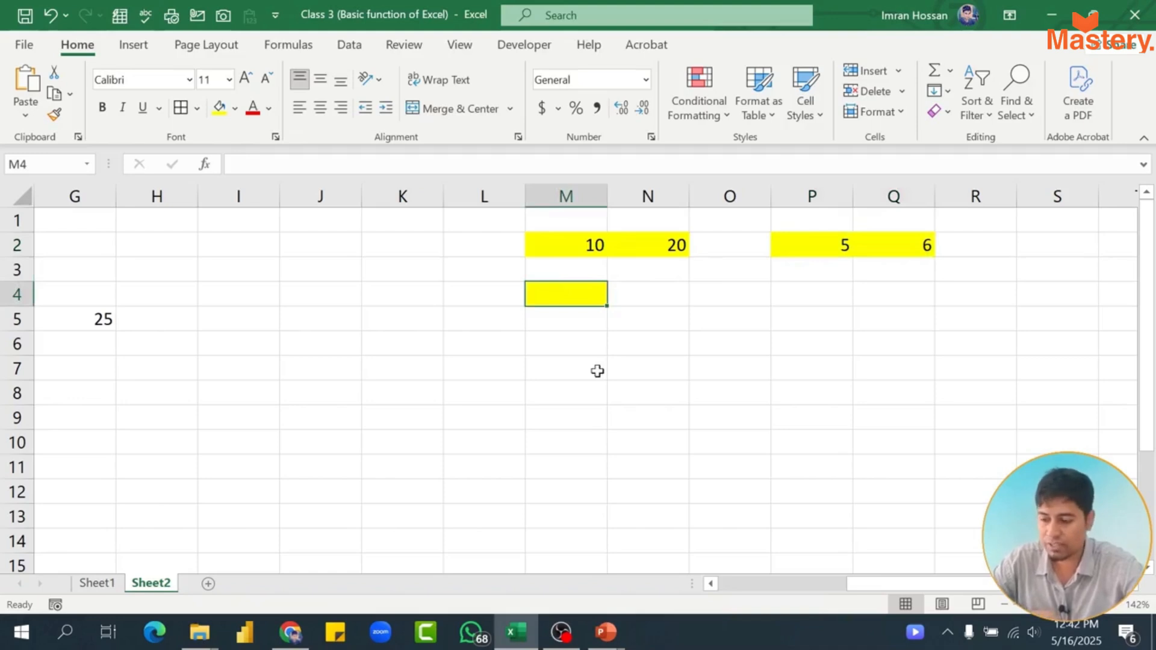
pyautogui.click(300, 109)
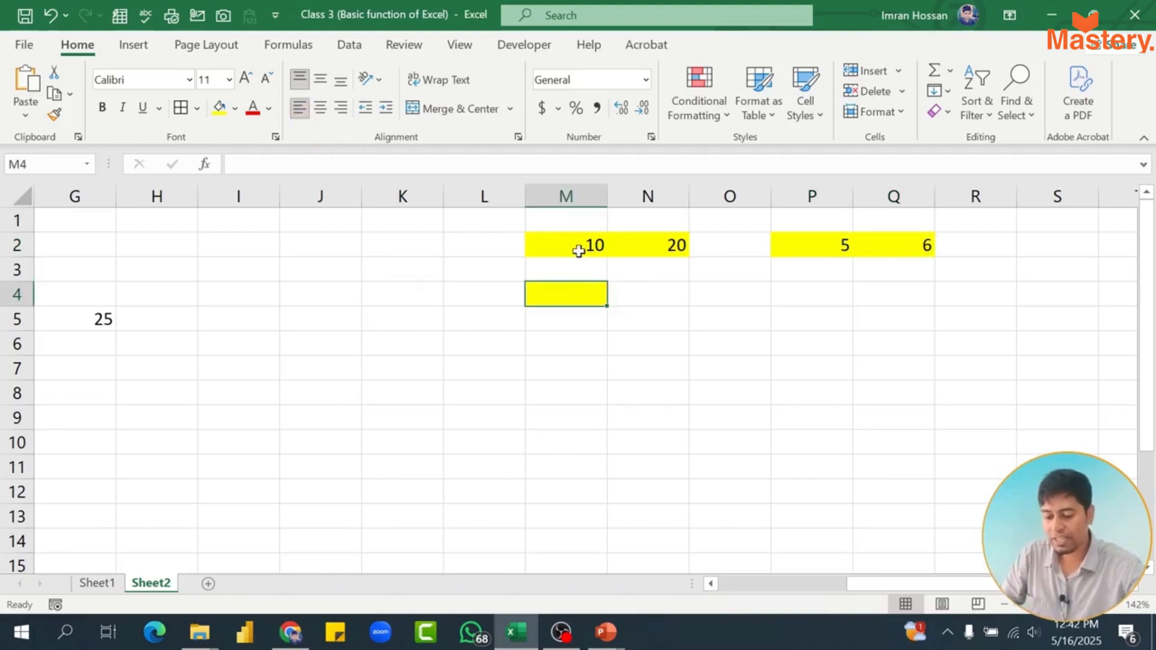
# Enter the formula =(M2+N2)-(P2+Q2) in cell M4 to subtract the second pair's sum from the first pair's sum.
pyautogui.write('=')
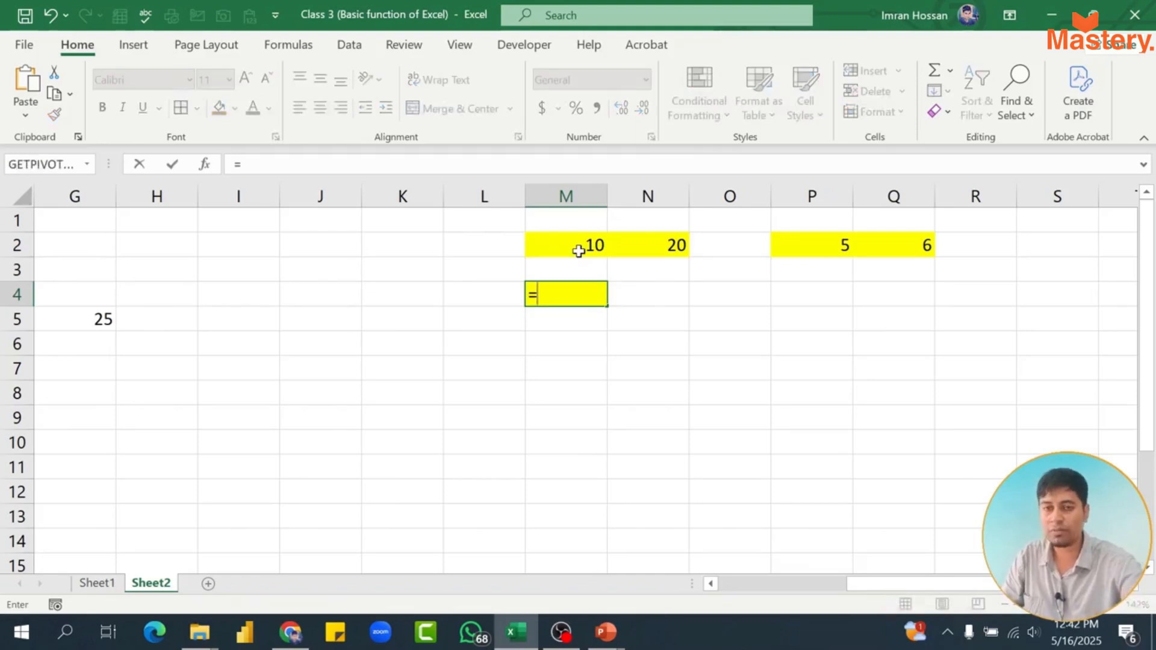
pyautogui.write('(')
pyautogui.click(591, 242)
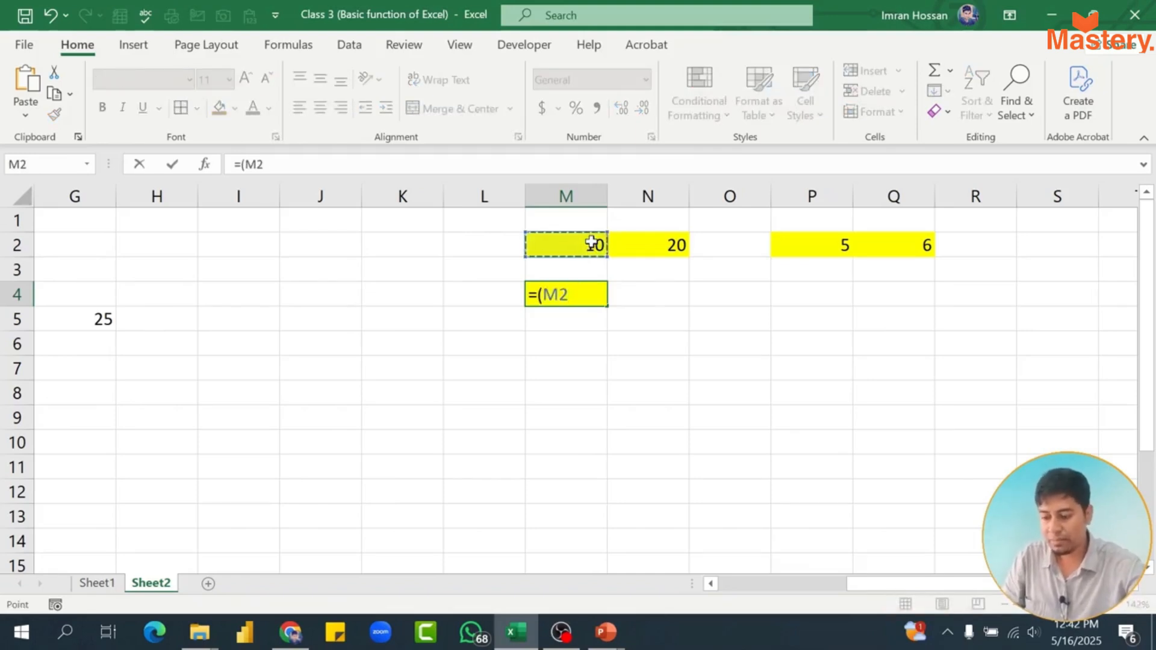
pyautogui.write('+')
pyautogui.click(662, 245)
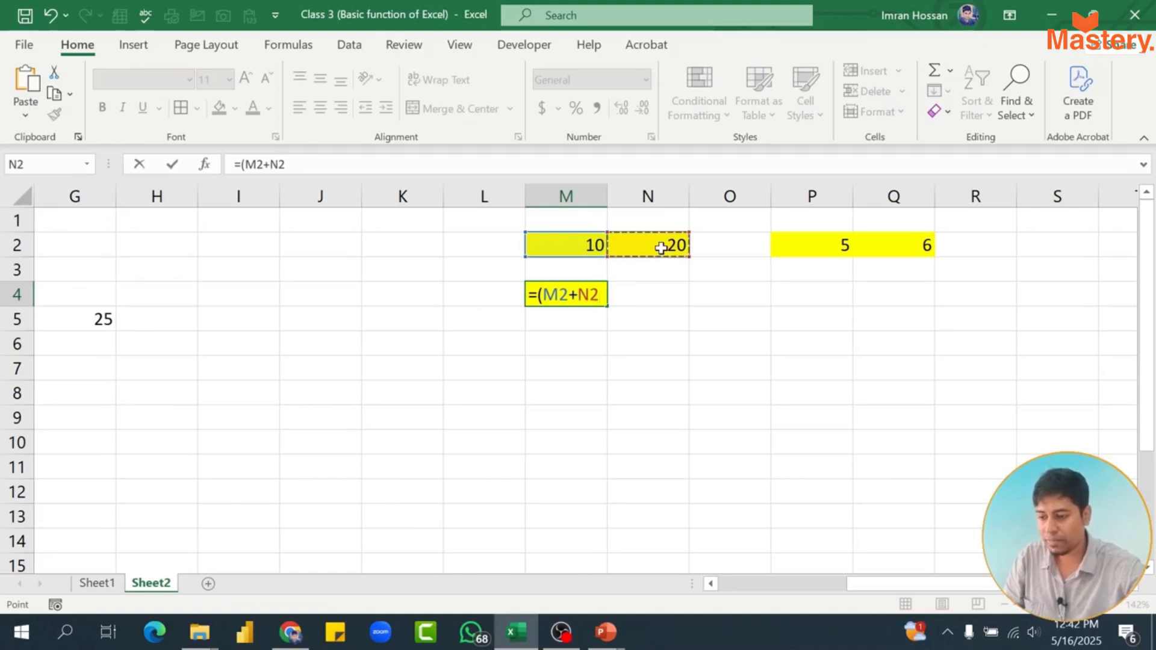
pyautogui.write(')')
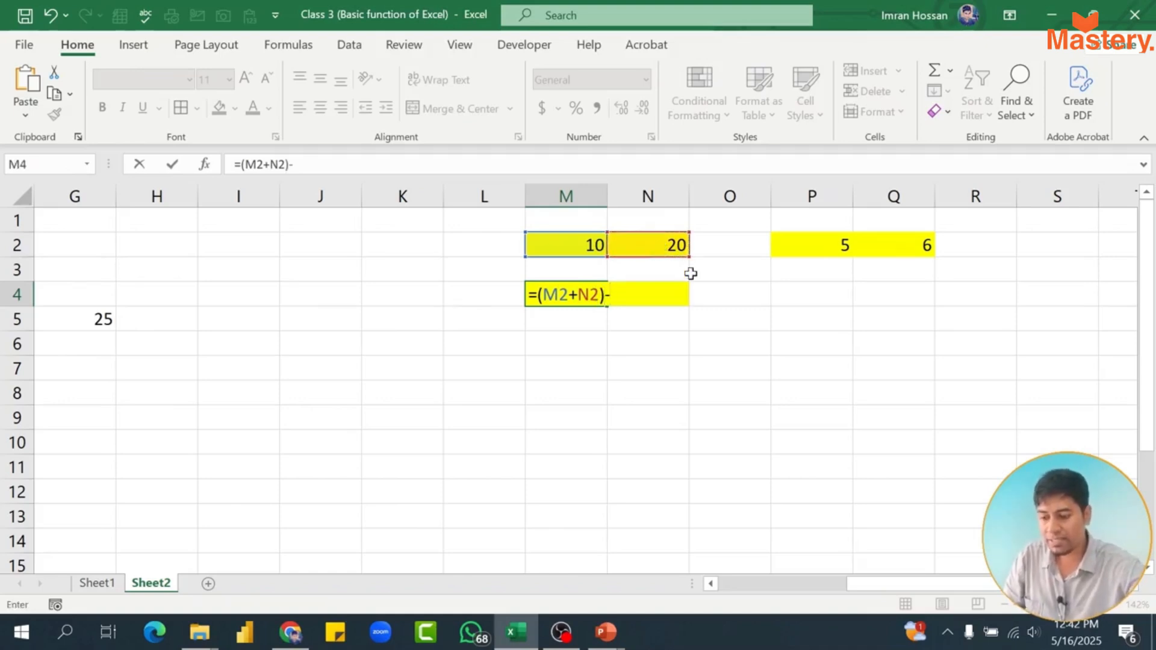
pyautogui.write('-(')
pyautogui.click(821, 246)
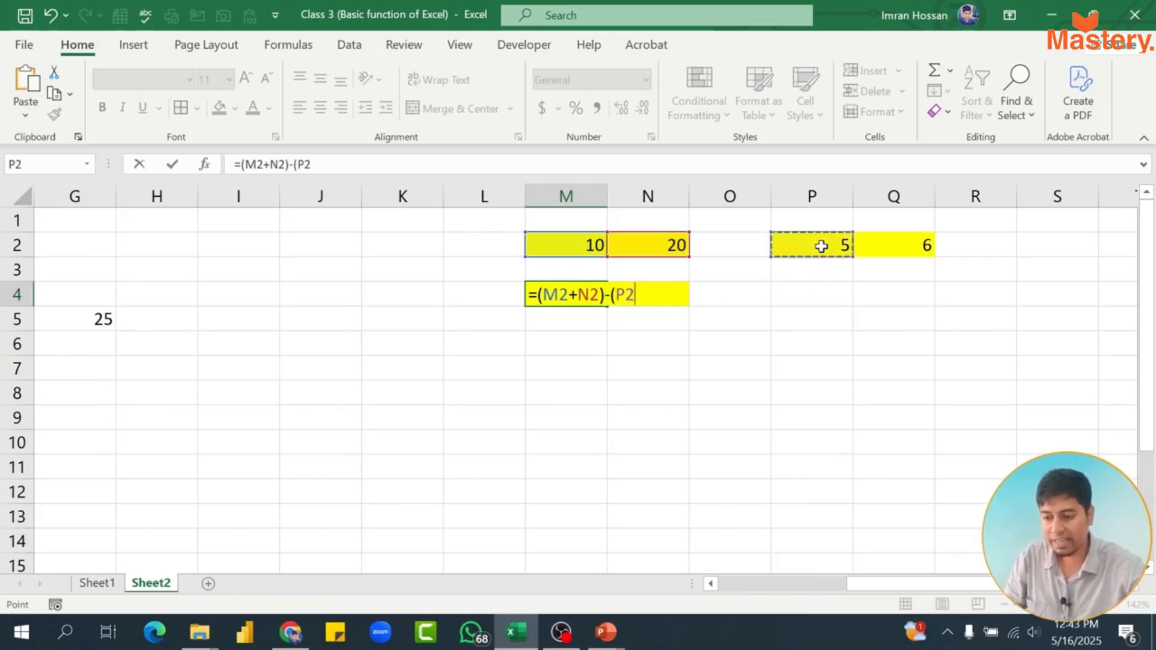
pyautogui.write('+')
pyautogui.click(901, 244)
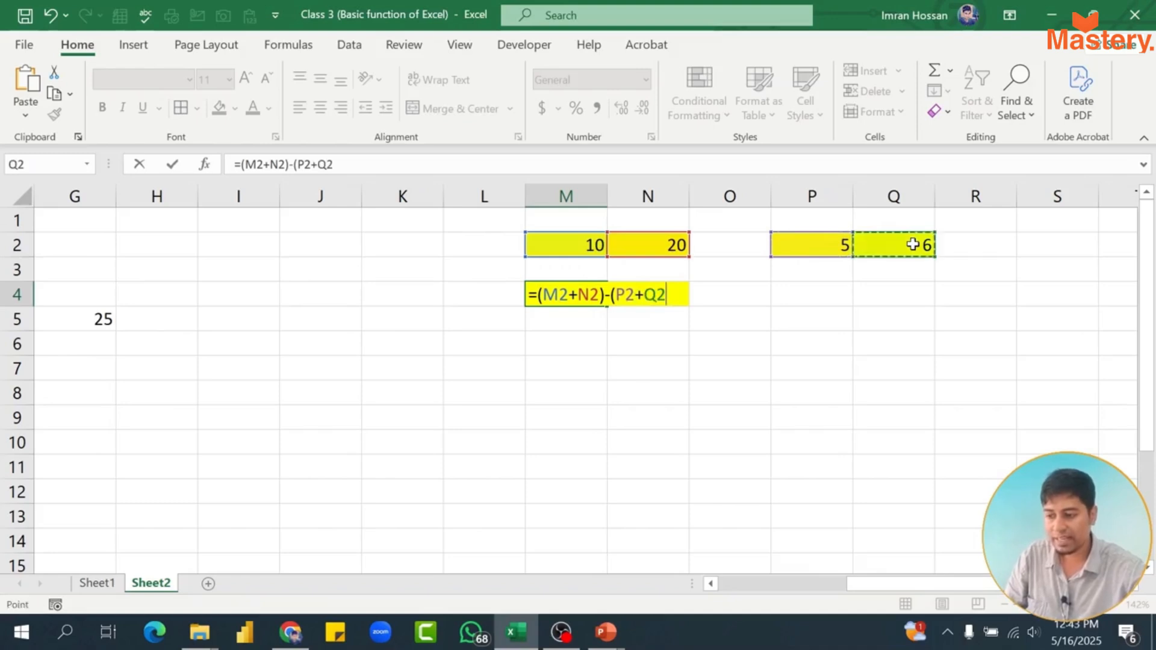
pyautogui.write(')')
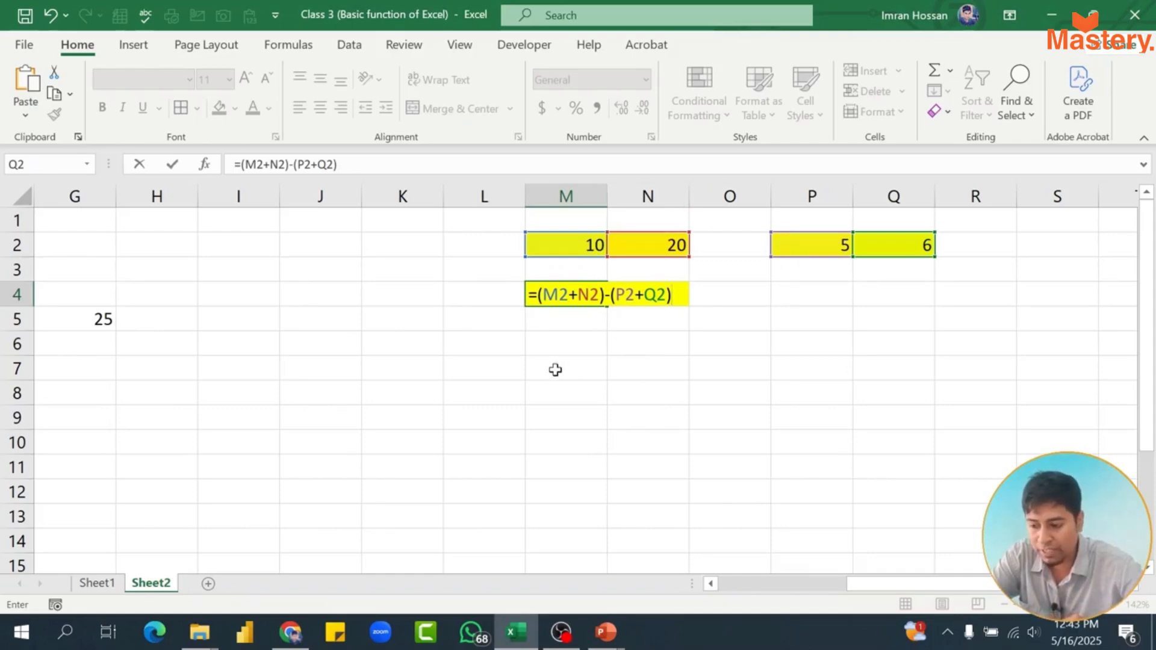
pyautogui.press('Return')
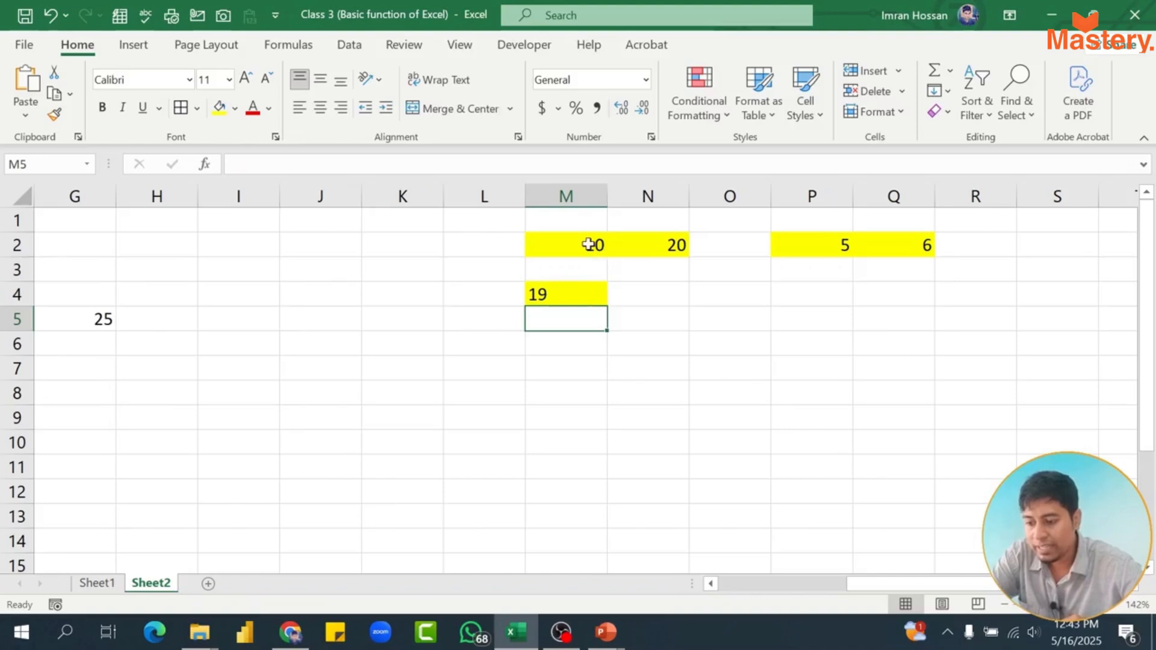
pyautogui.moveTo(589, 244); pyautogui.dragTo(637, 238)
pyautogui.click(864, 238)
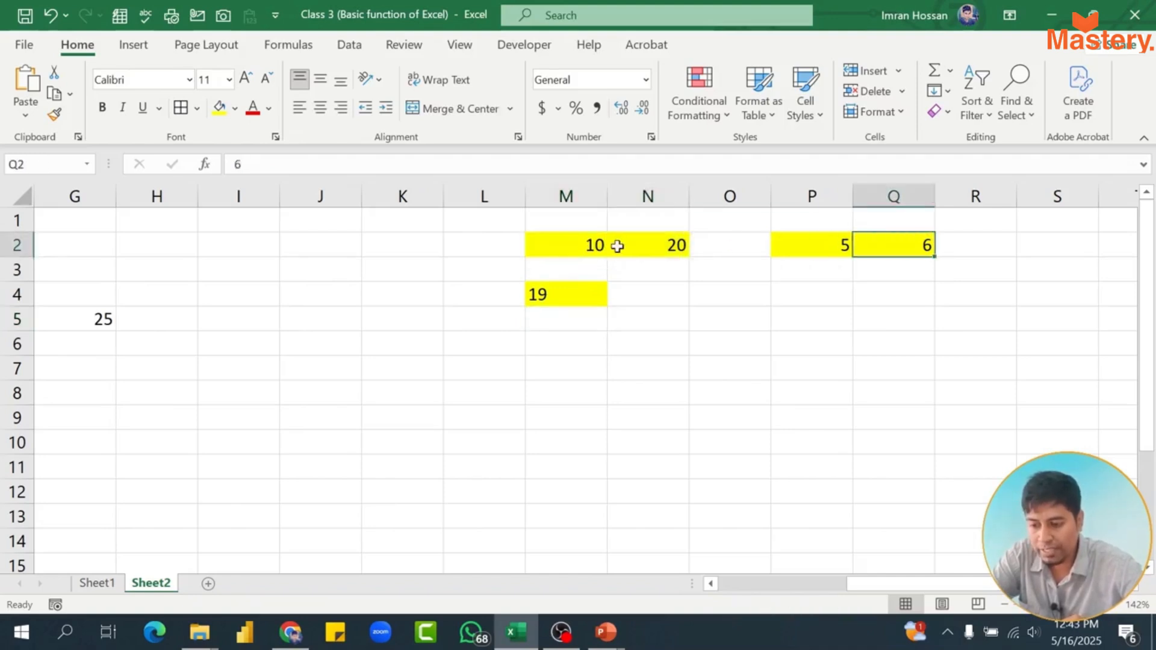
pyautogui.click(565, 283)
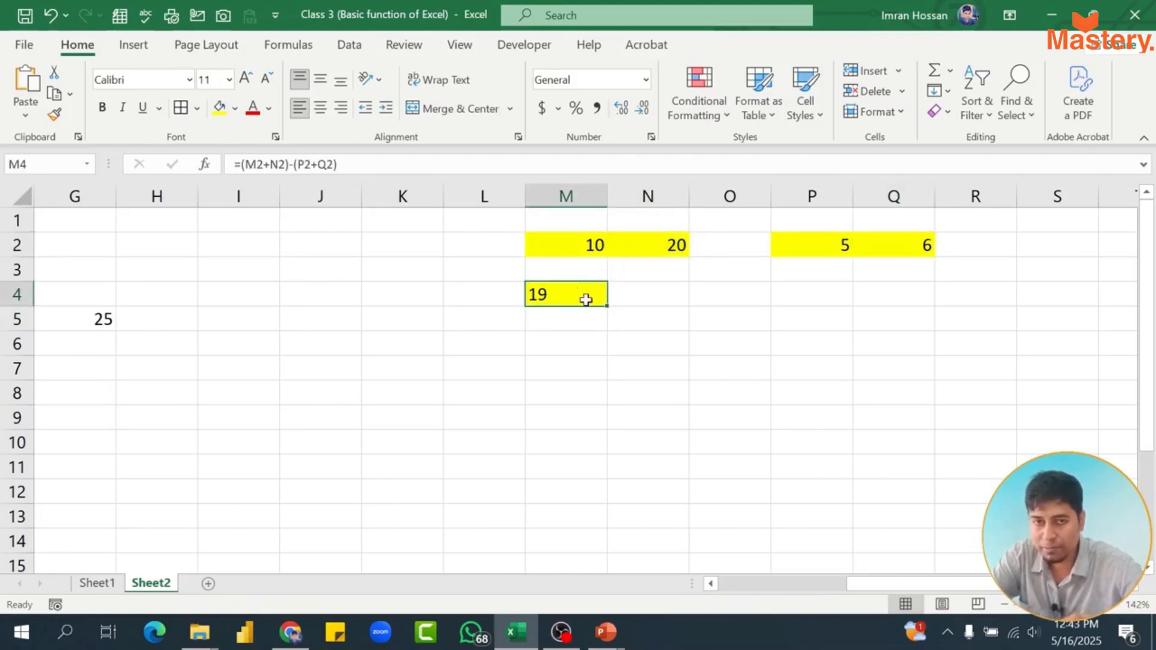